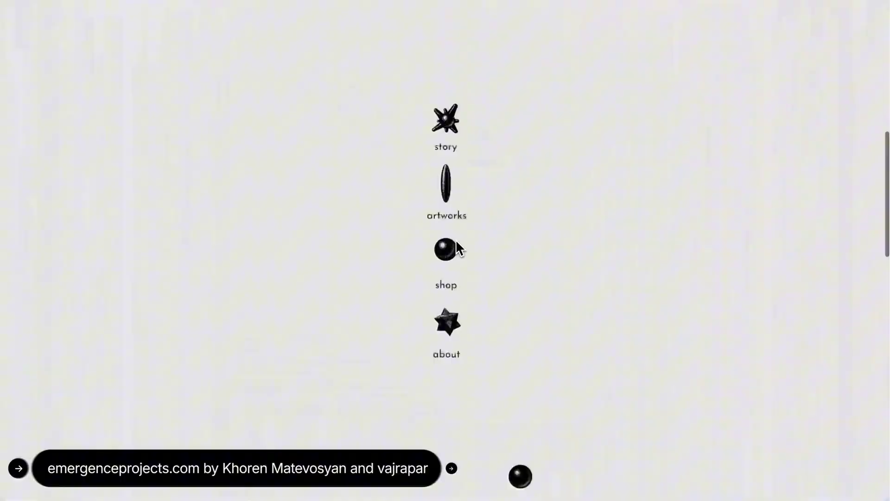
scroll(455, 239, "down", 8)
mouse_move(446, 192)
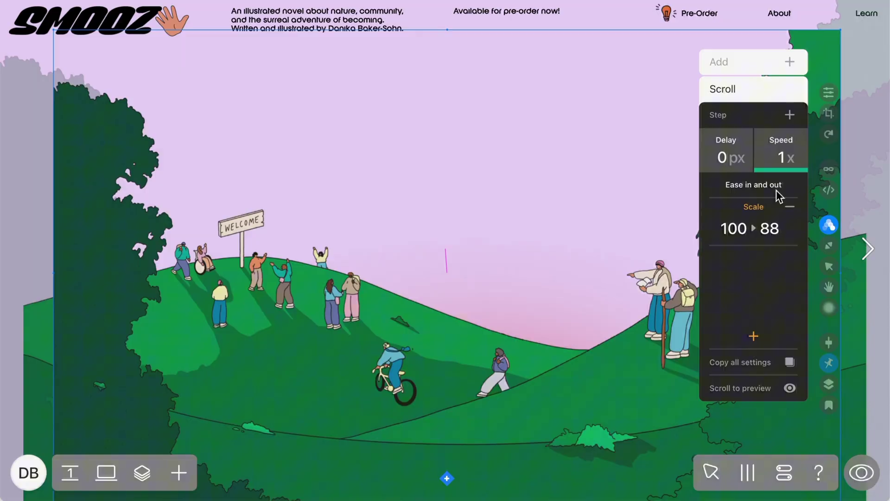
left_click_drag(558, 411, 571, 330)
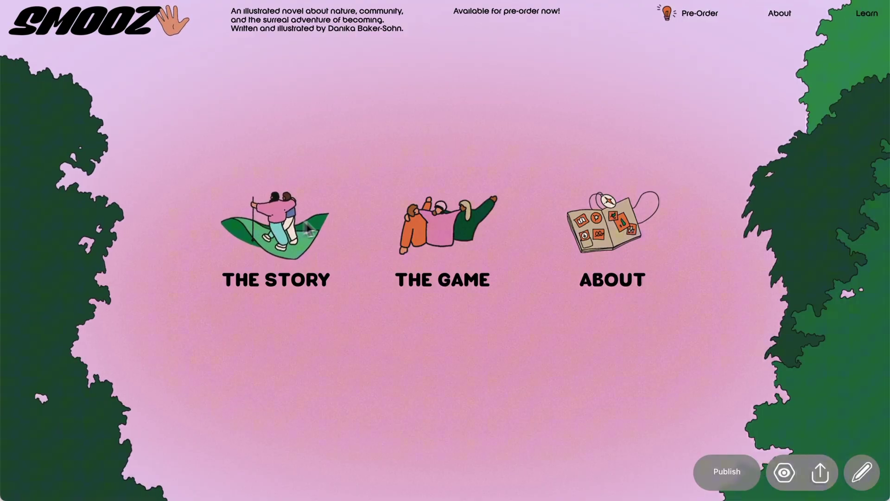
mouse_move(427, 221)
mouse_move(599, 226)
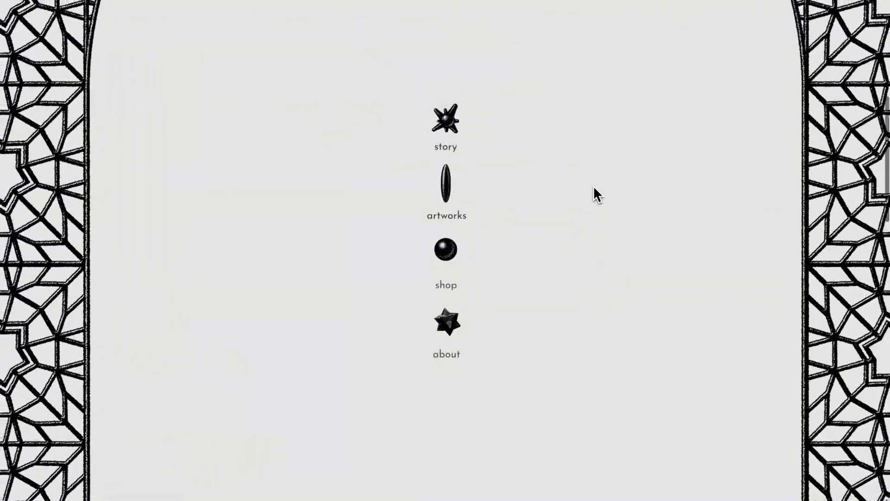
scroll(593, 186, "up", 3)
scroll(593, 186, "down", 3)
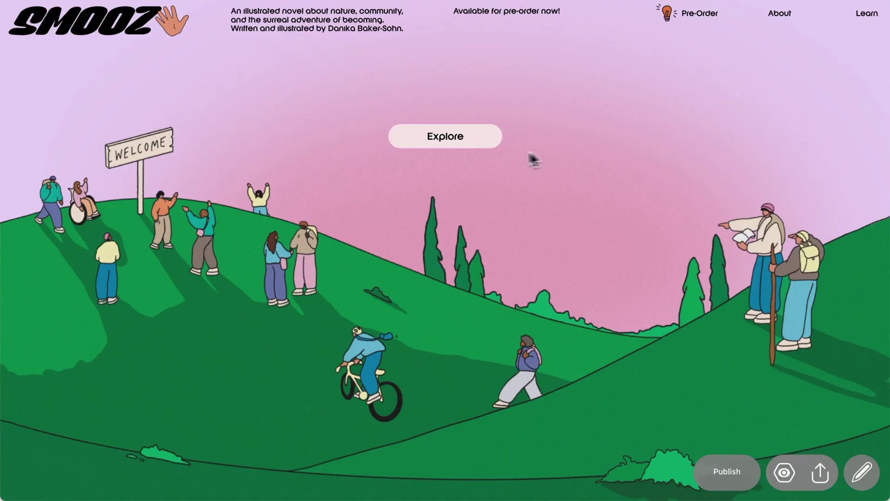
Preview the SMOOZ page and examine how the hills, trees, sun and Explore button animate while scrolling back and forth.
left_click(449, 141)
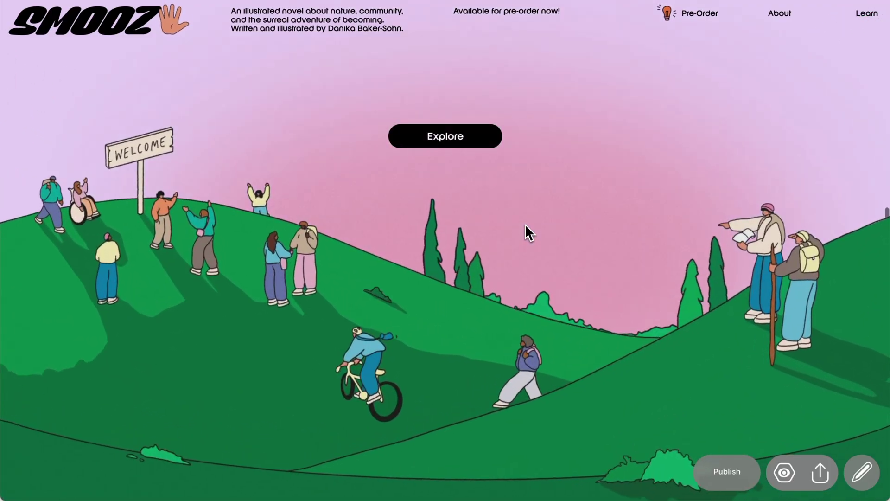
scroll(525, 224, "down", 3)
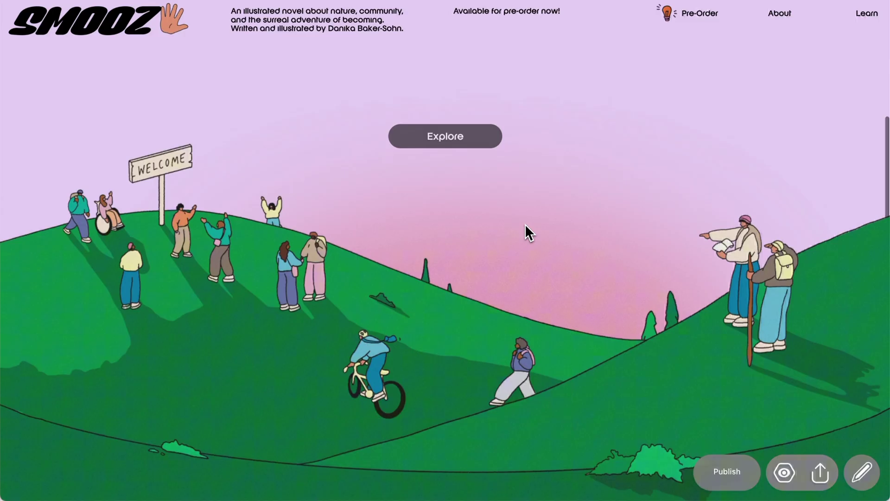
scroll(524, 224, "down", 2)
scroll(524, 224, "up", 5)
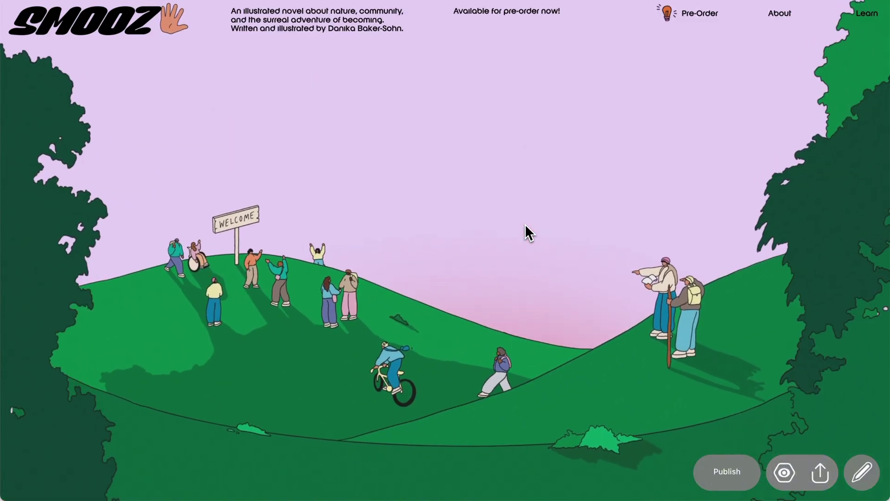
scroll(524, 222, "up", 5)
scroll(527, 211, "down", 5)
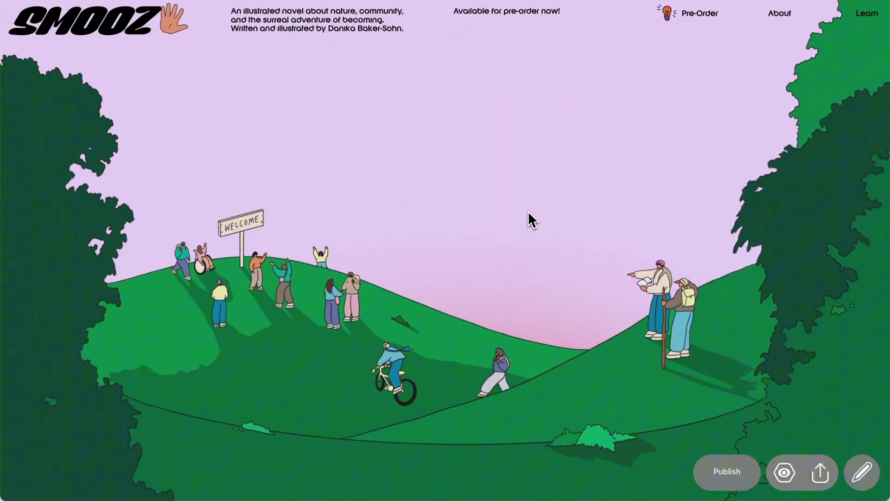
scroll(527, 211, "down", 3)
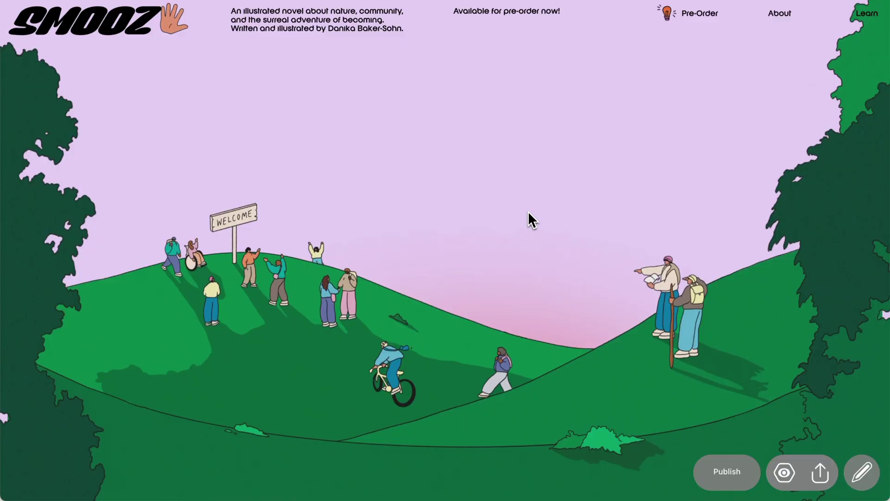
scroll(528, 211, "up", 5)
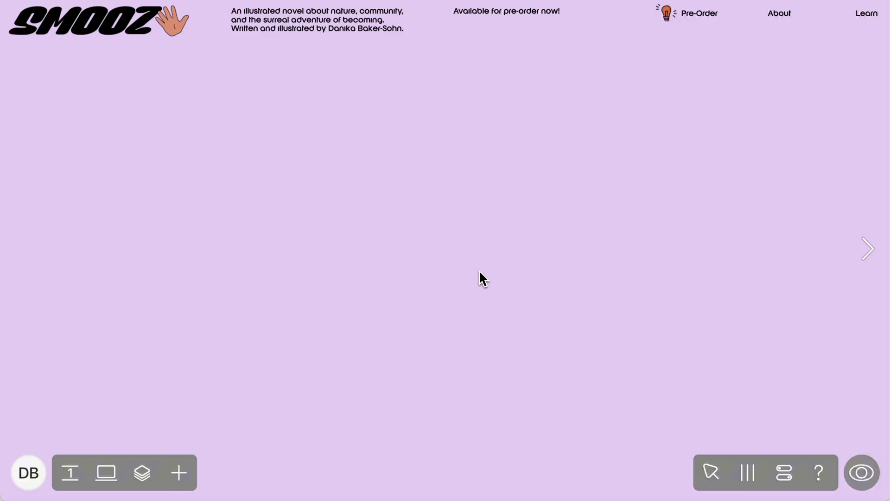
Add a picture widget to the empty page and load Foreground Trees.png from the 04_Parallax folder into it.
scroll(479, 271, "down", 5)
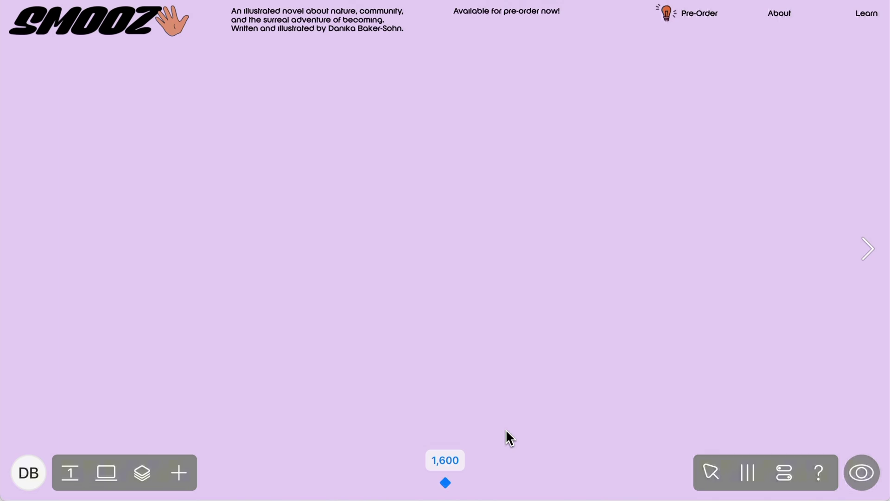
scroll(505, 430, "up", 7)
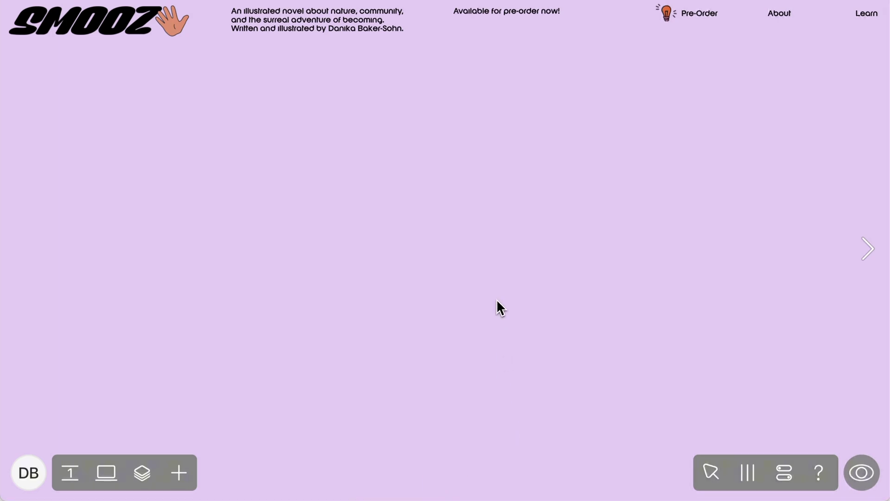
left_click(179, 473)
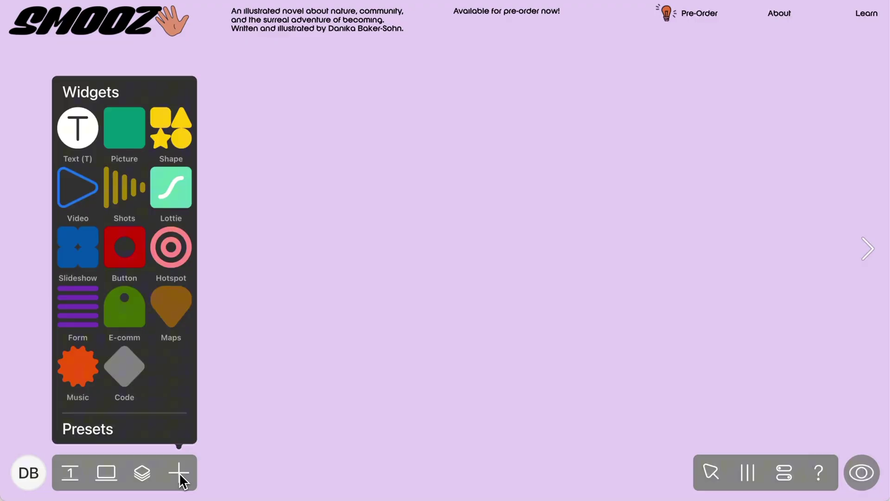
left_click(130, 142)
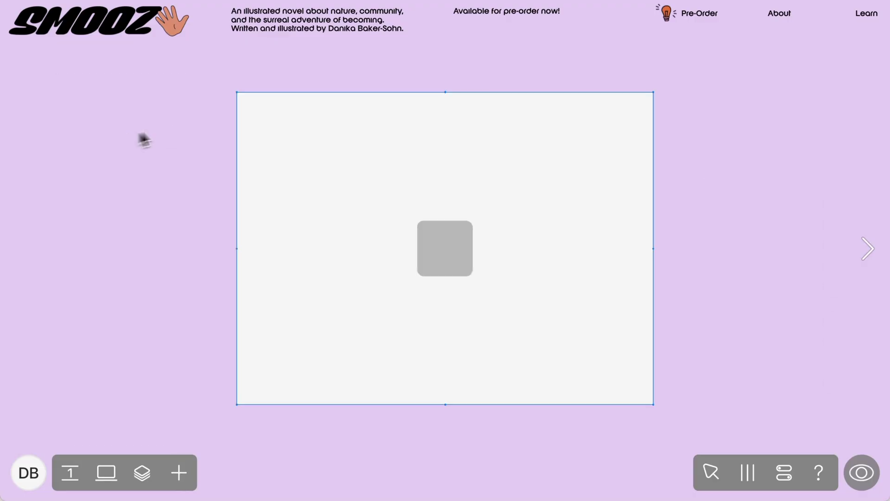
left_click(731, 93)
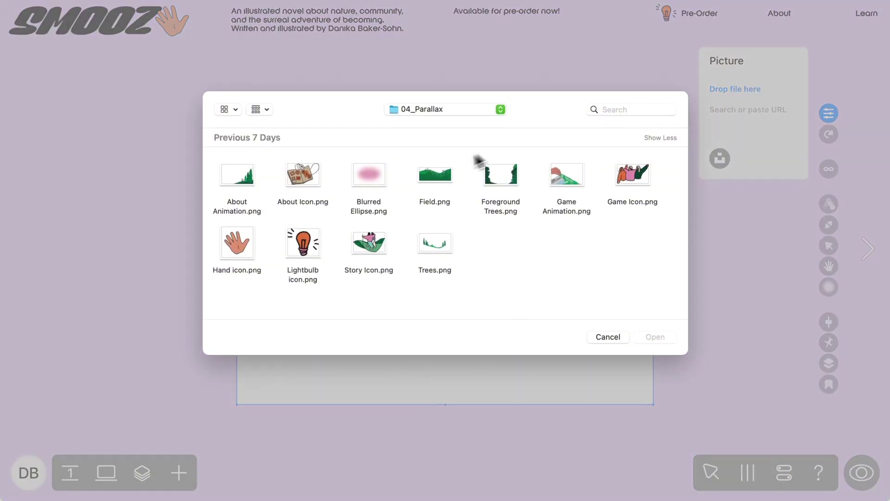
double_click(500, 176)
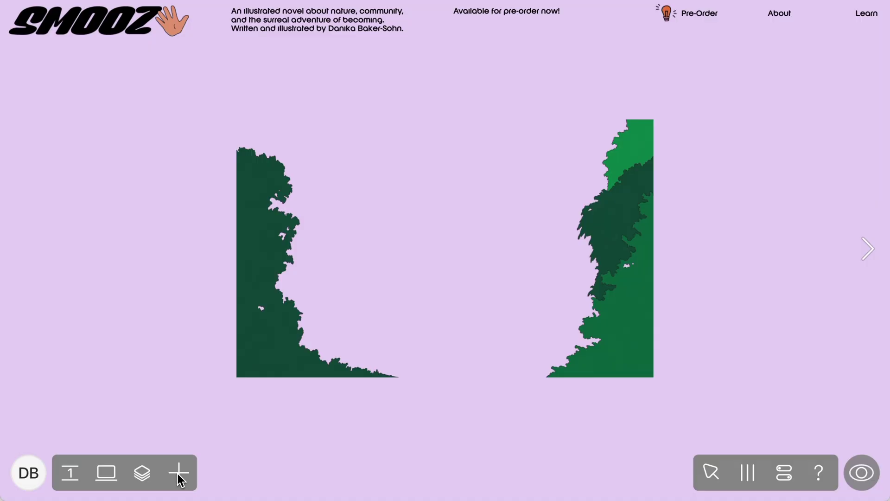
Add another picture widget and load Field.png into it.
left_click(179, 473)
left_click(135, 139)
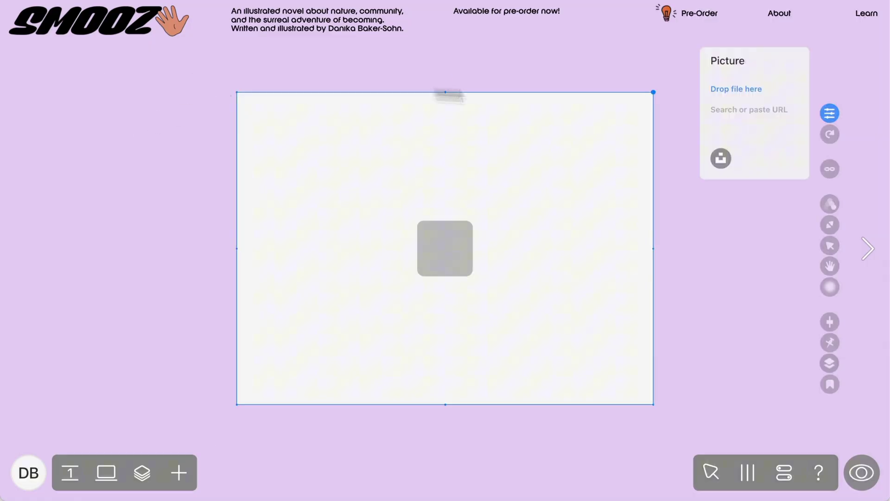
left_click(735, 89)
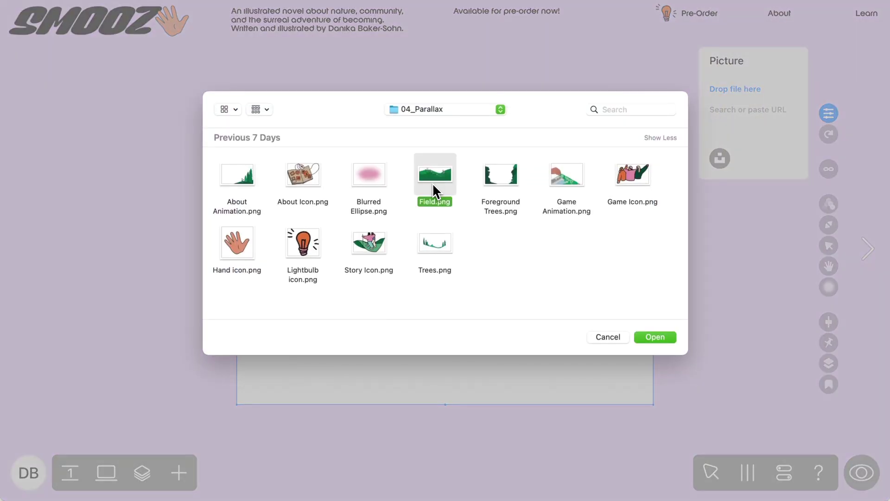
double_click(434, 185)
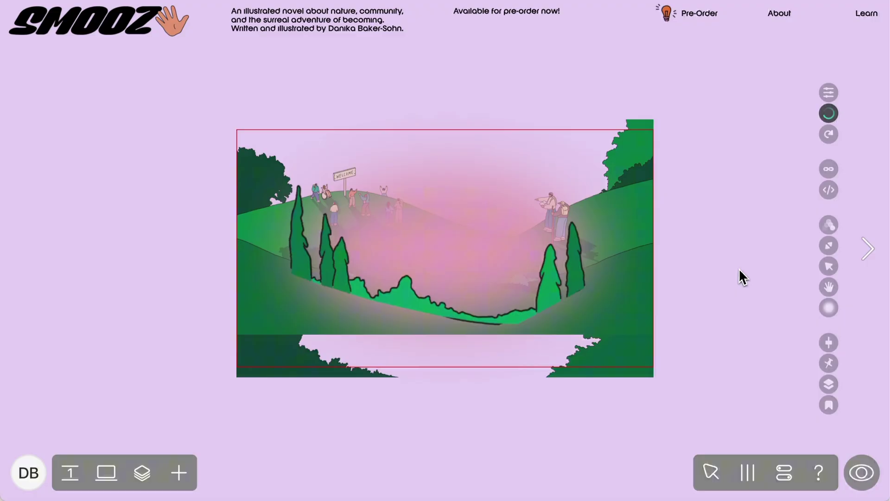
Bring the foreground trees picture to the front of the page widgets and enlarge it to fill the whole page width.
left_click(142, 473)
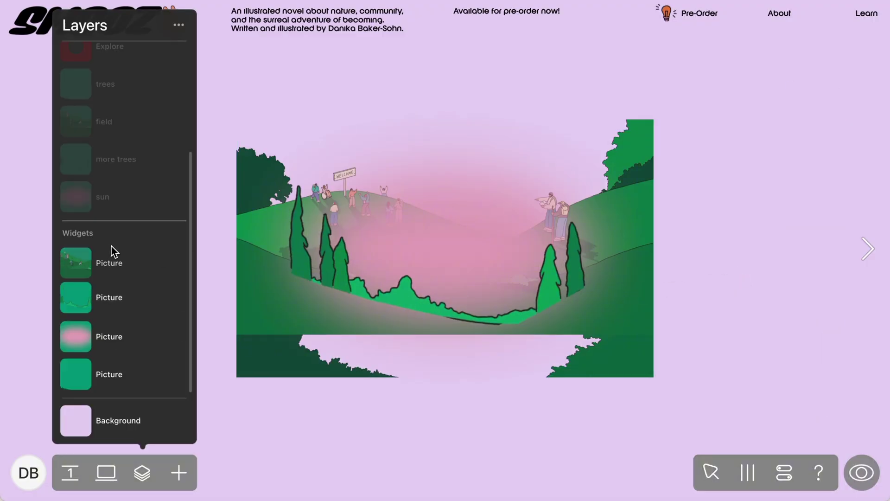
left_click_drag(104, 378, 107, 262)
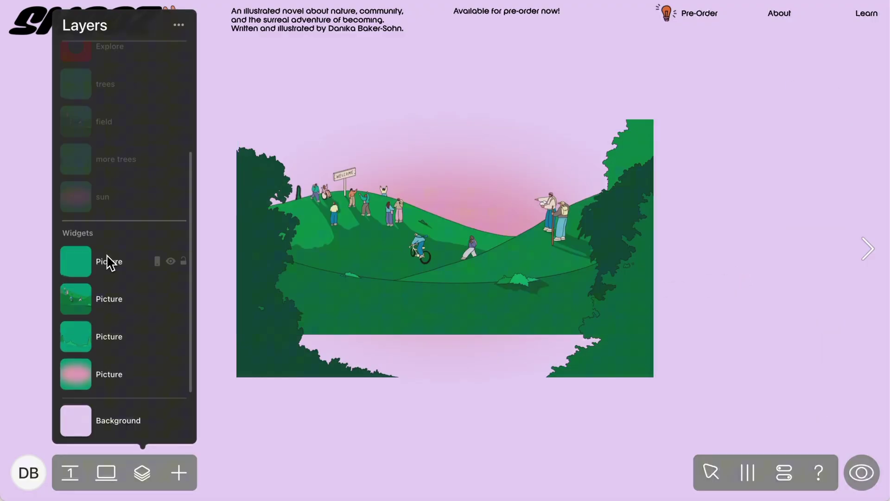
left_click(636, 139)
left_click_drag(653, 120, 888, 2)
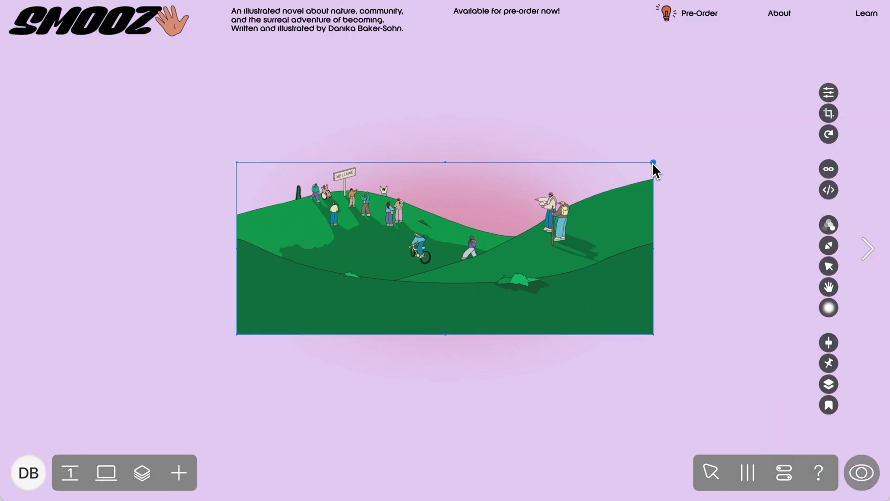
Enlarge the field picture to the full page width and lower it until it covers the bottom of the view.
left_click_drag(653, 165, 888, 86)
left_click_drag(417, 183, 417, 234)
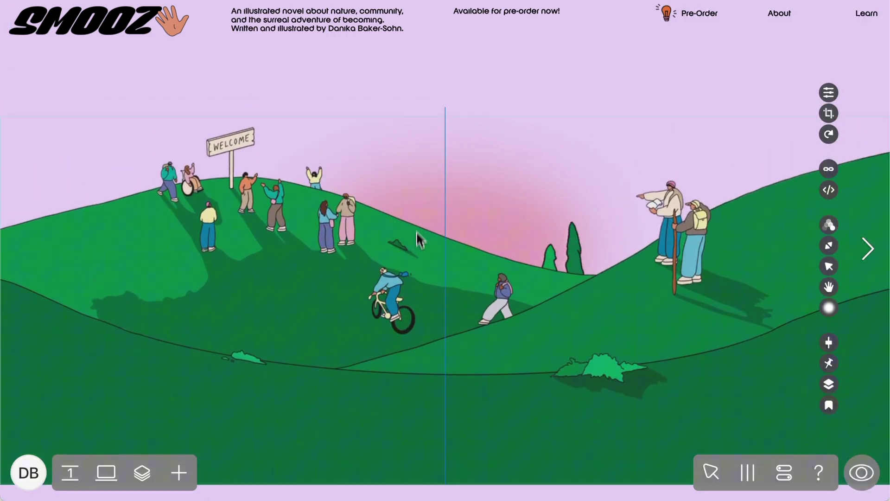
left_click_drag(417, 234, 417, 282)
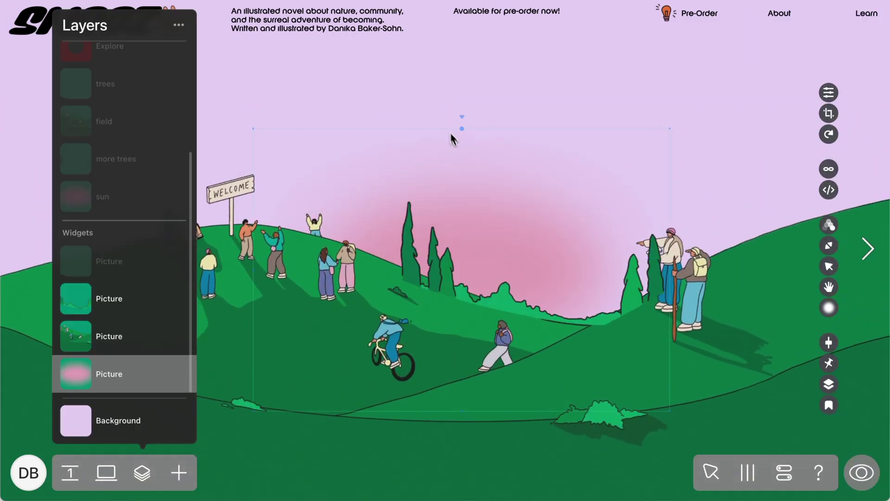
Lower the pink sun picture and the background trees picture so that they sit behind the hills.
left_click_drag(454, 138, 463, 222)
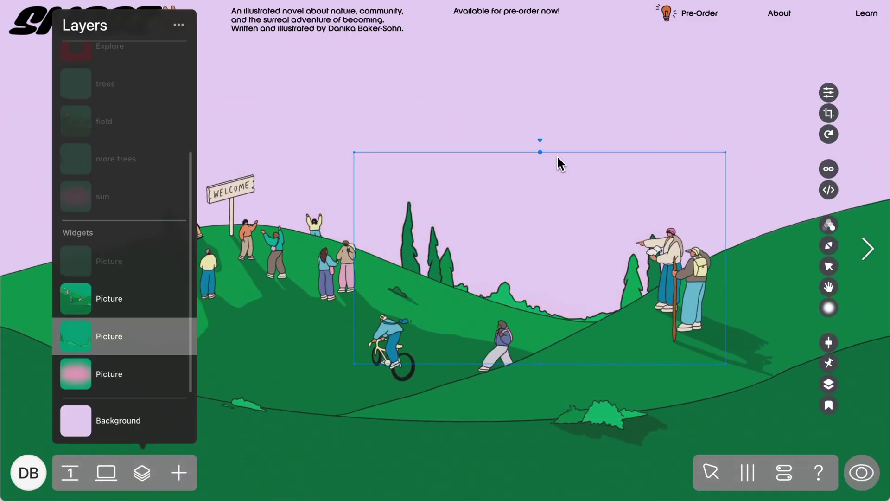
left_click_drag(559, 159, 557, 255)
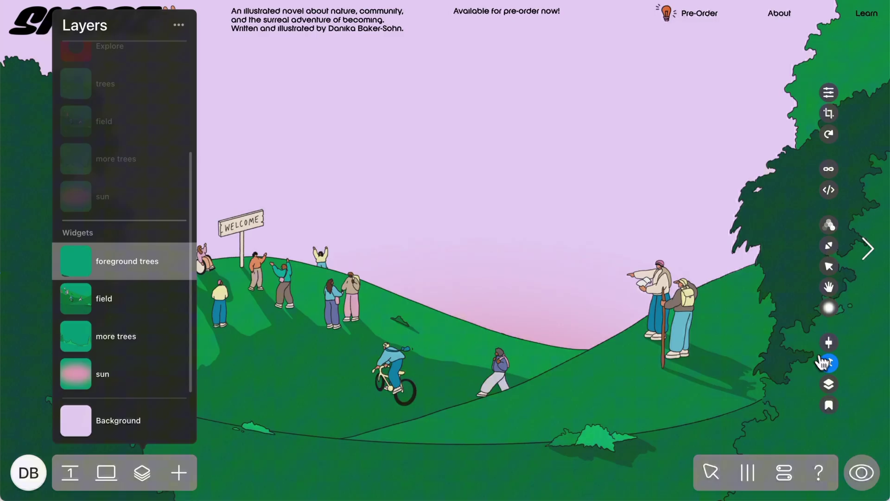
Fix the foreground trees picture to the centre of the screen and the field picture to the bottom centre.
left_click(828, 363)
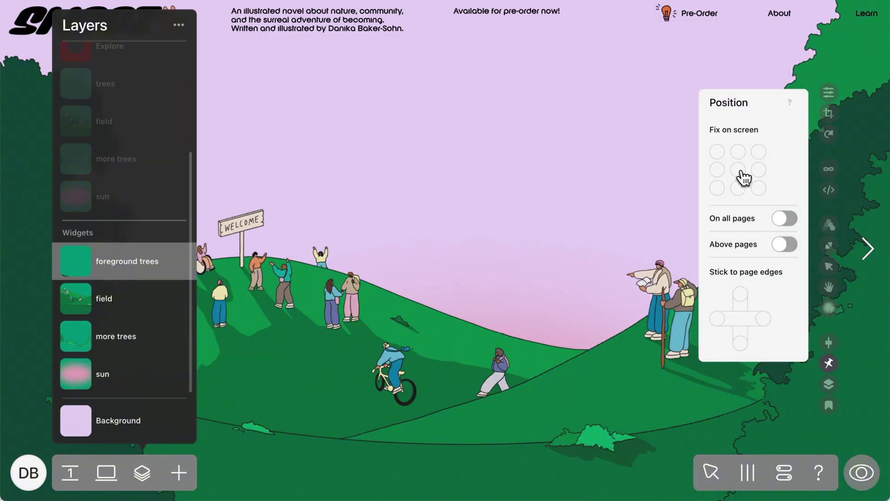
left_click(739, 170)
left_click(133, 302)
left_click(828, 363)
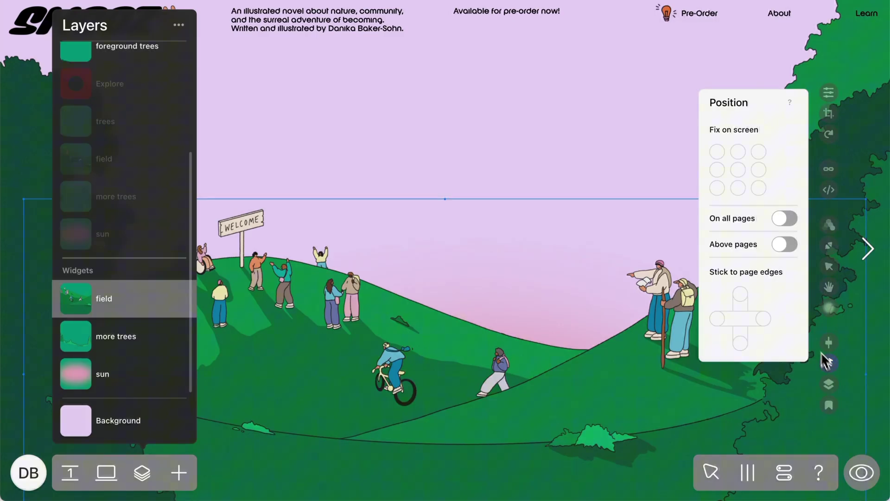
left_click(739, 190)
Fix the "more trees" picture to the bottom centre of the screen and the sun picture to the centre.
left_click(137, 337)
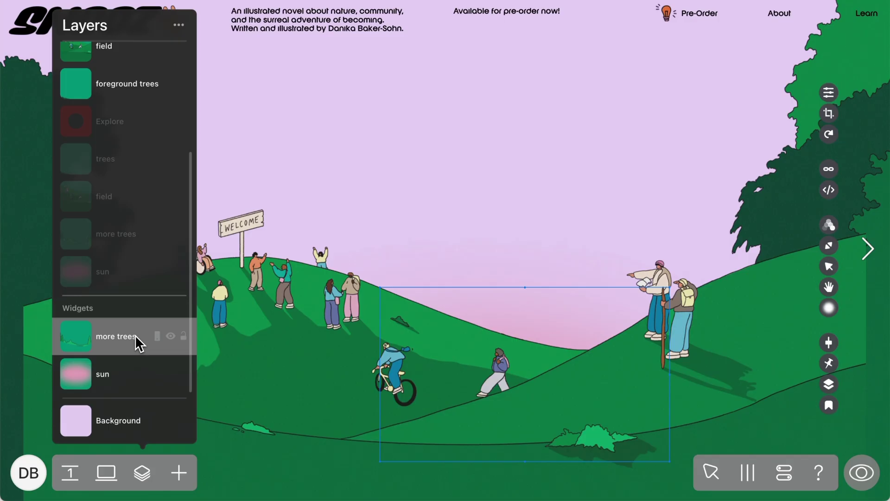
left_click(828, 366)
left_click(739, 190)
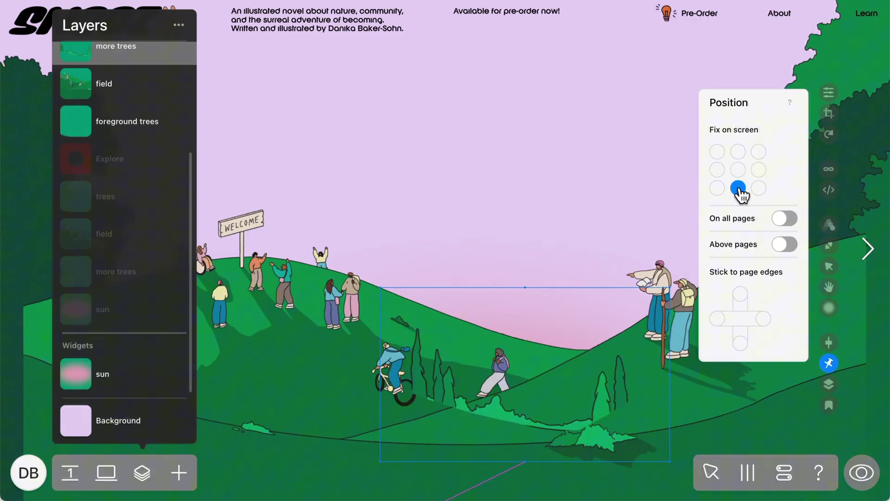
left_click(132, 374)
left_click(828, 362)
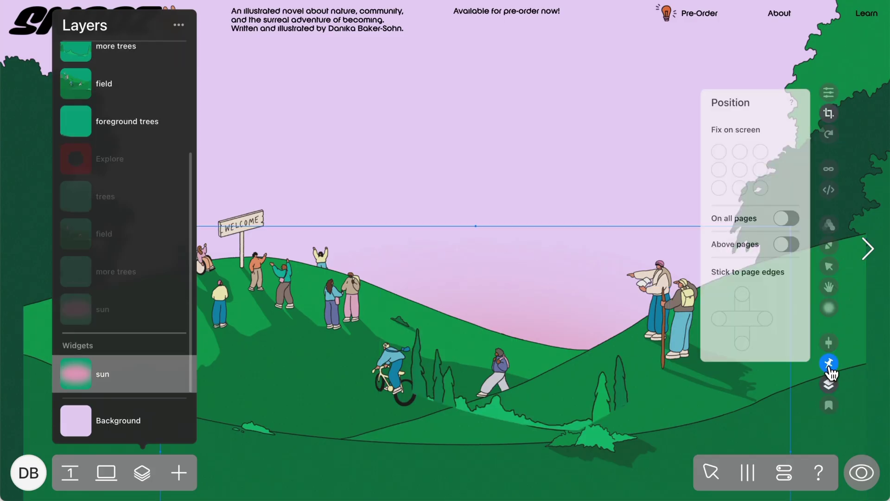
left_click(737, 170)
Reorder the fixed layers from front to back as foreground trees, field, more trees and sun.
left_click(111, 185)
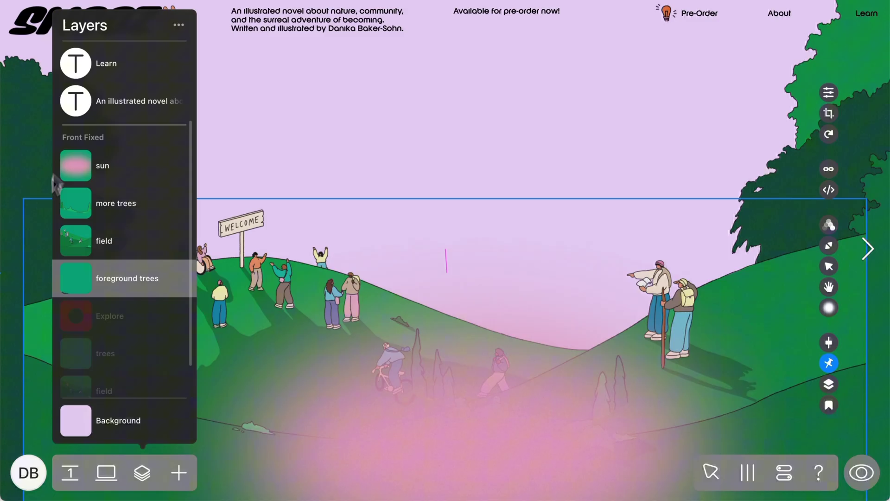
left_click_drag(108, 288, 107, 153)
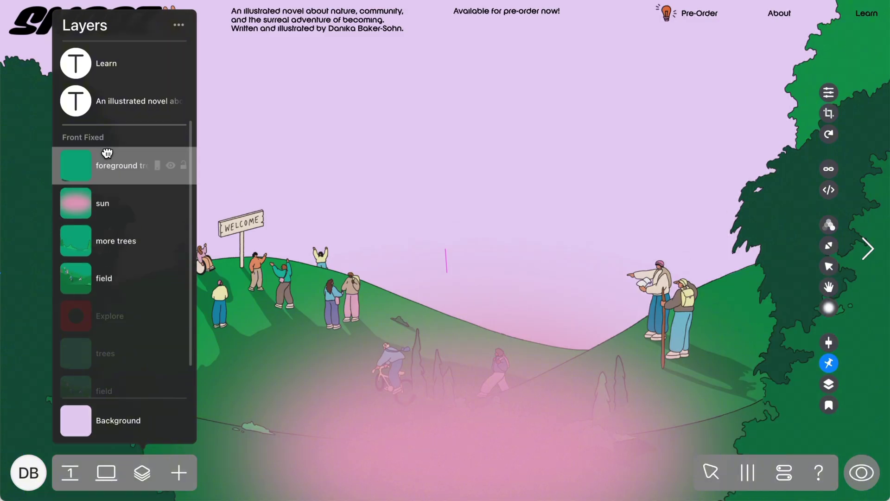
left_click_drag(102, 260, 111, 208)
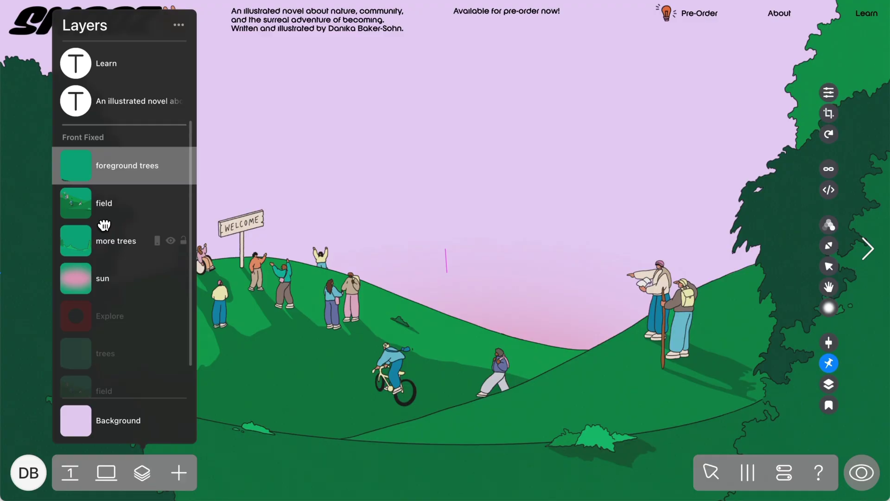
left_click(141, 473)
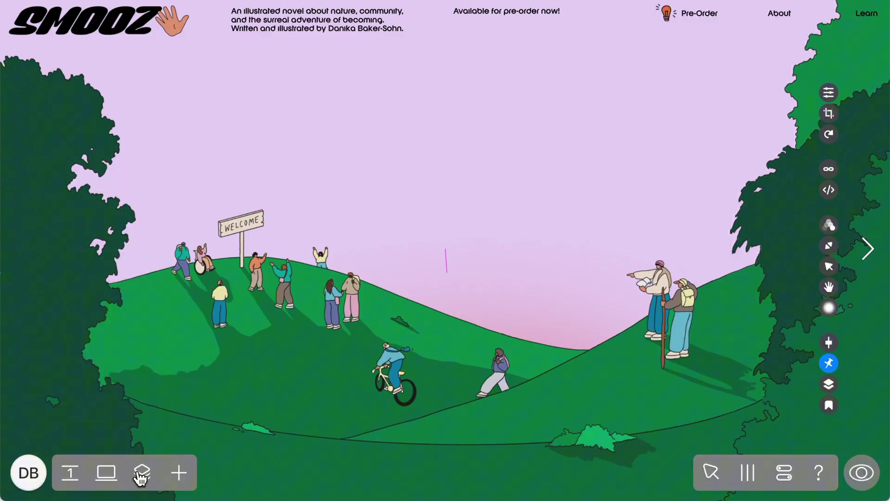
Preview the page and scroll through it to check how the fixed layers behave.
key("p")
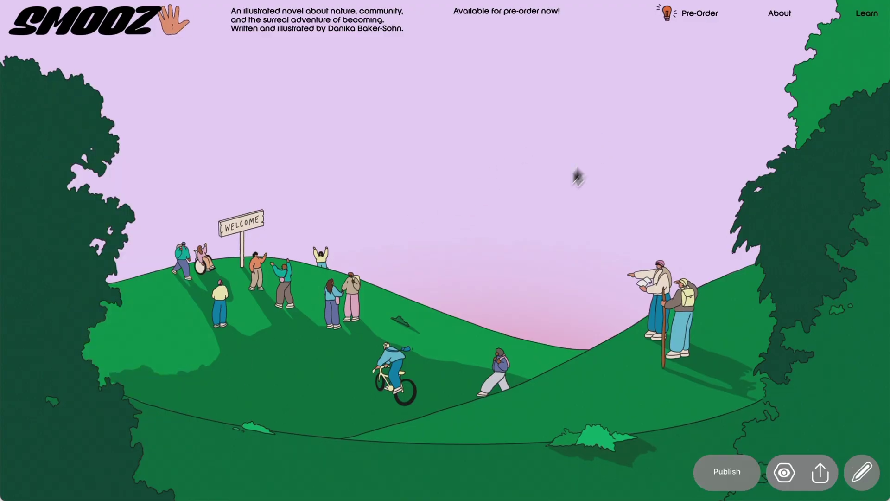
scroll(525, 224, "down", 5)
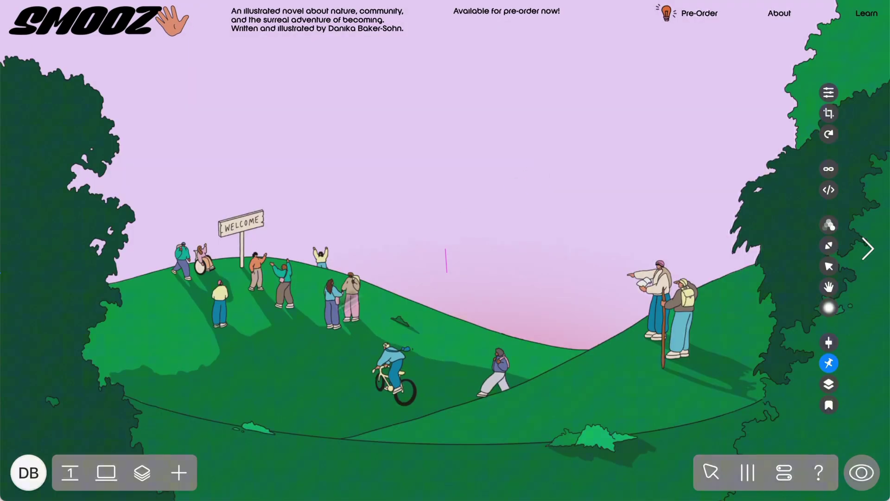
Give the foreground trees picture a scroll animation that scales it from 100 to 175, and preview the effect.
left_click(149, 473)
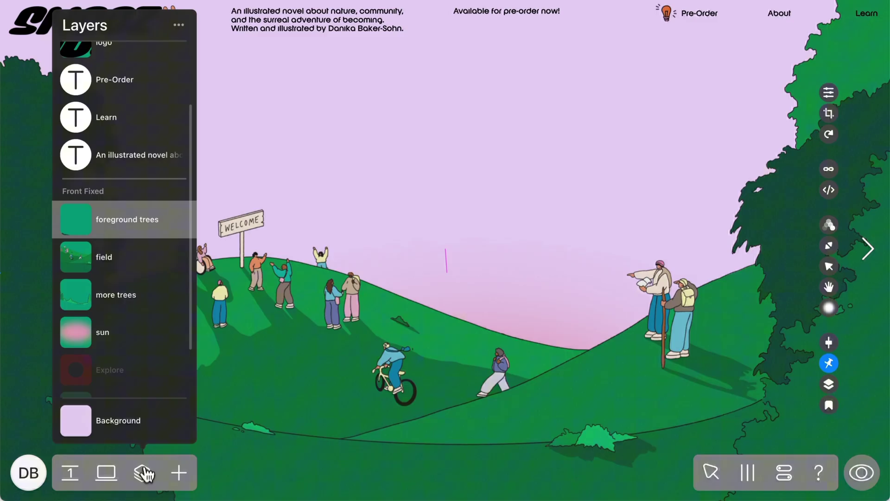
left_click(146, 475)
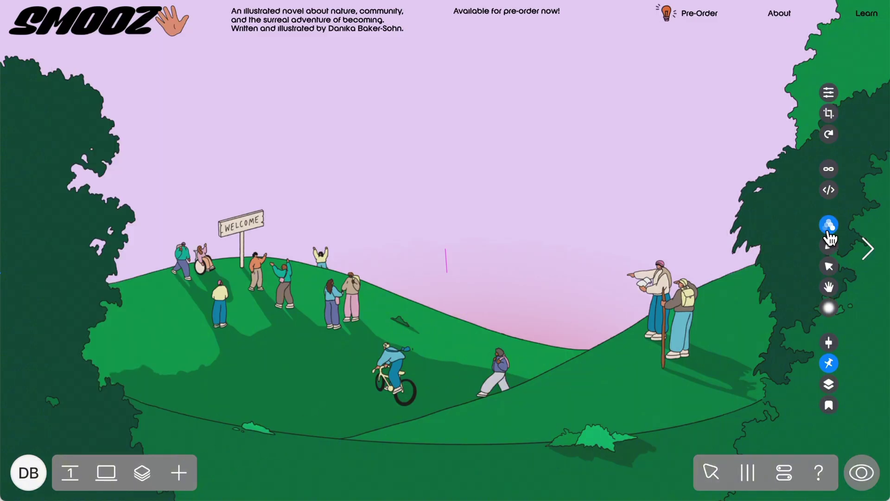
left_click(829, 229)
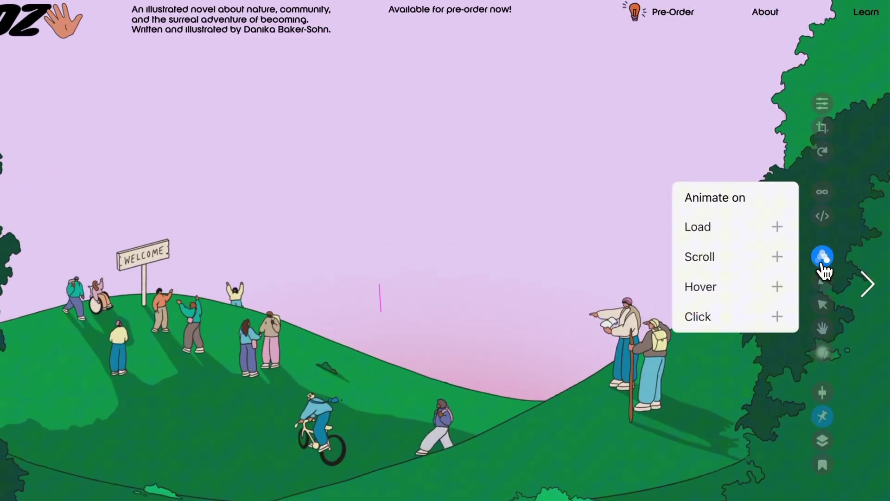
left_click(733, 263)
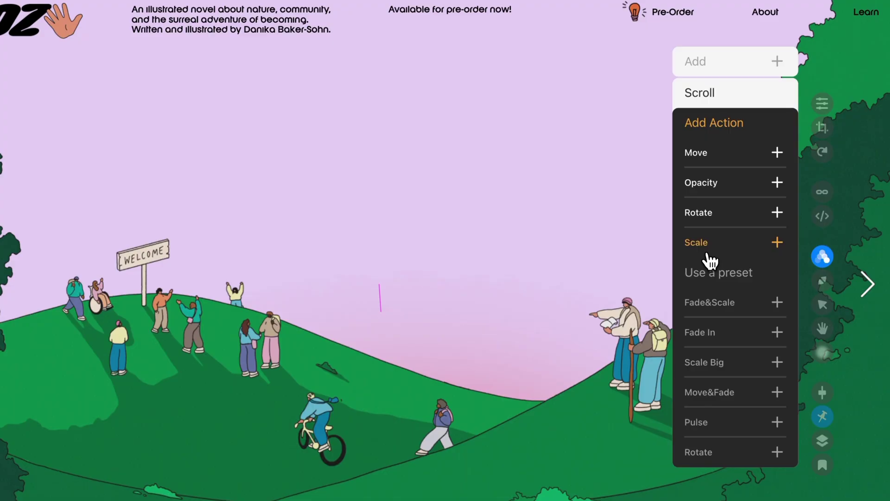
left_click(712, 249)
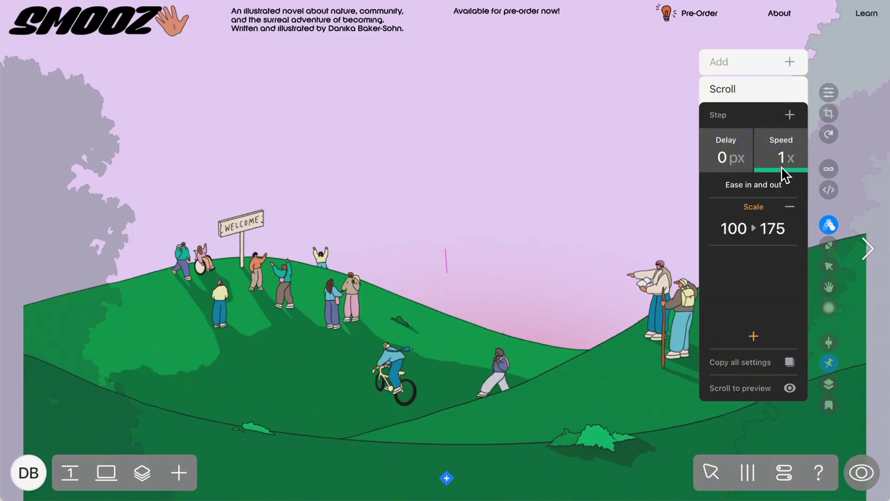
left_click_drag(779, 187, 779, 190)
left_click(860, 472)
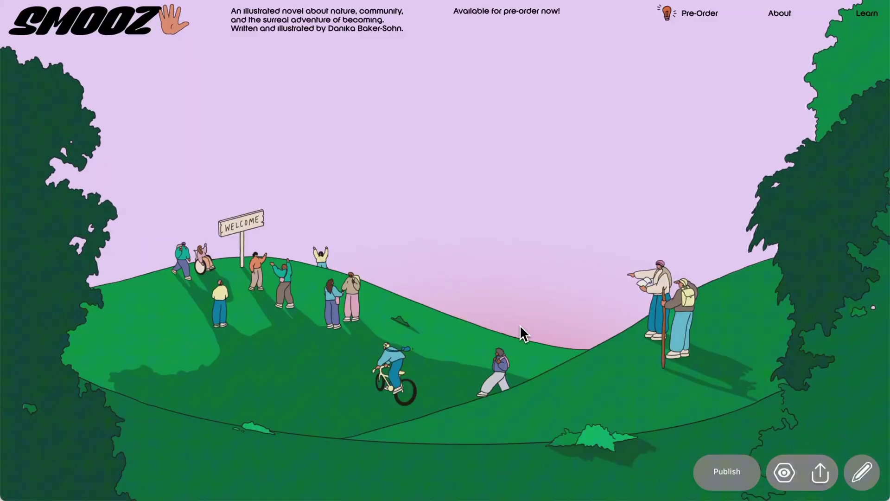
scroll(520, 325, "up", 8)
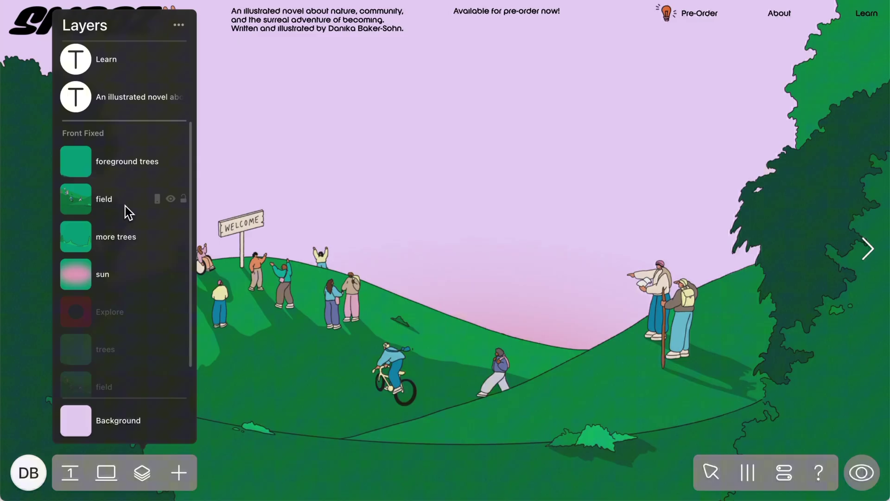
Add a scroll animation to the front fixed field picture, scaling it from 100 to 150 at 0.4x speed.
left_click(125, 205)
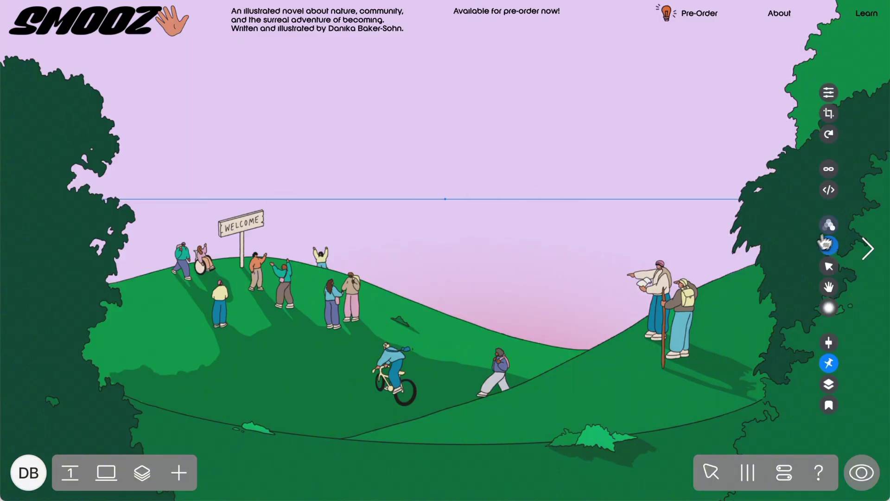
left_click(829, 224)
left_click(733, 231)
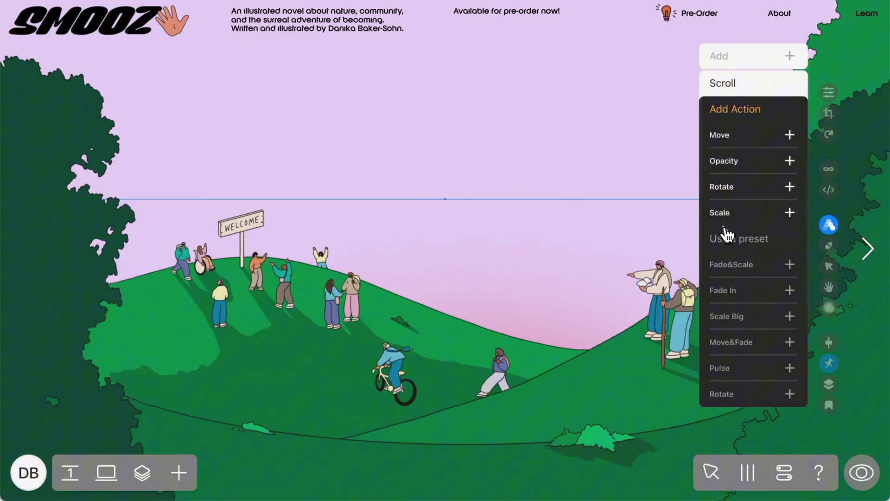
left_click(733, 213)
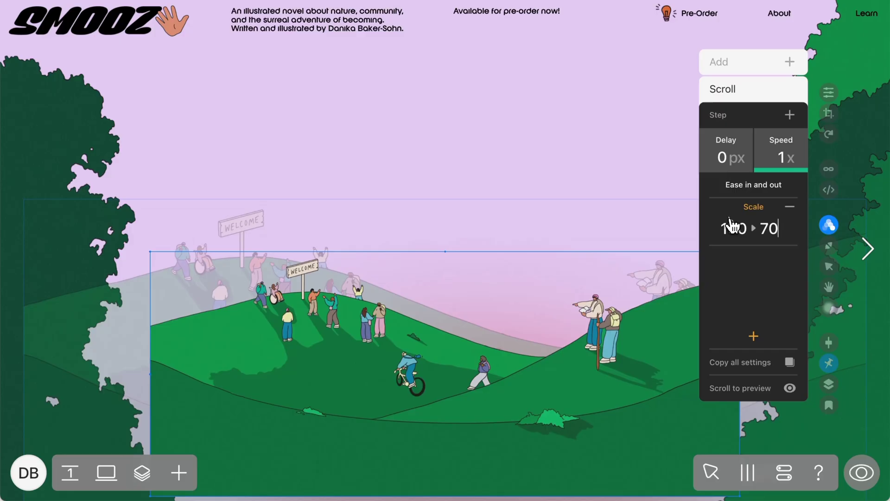
type("150")
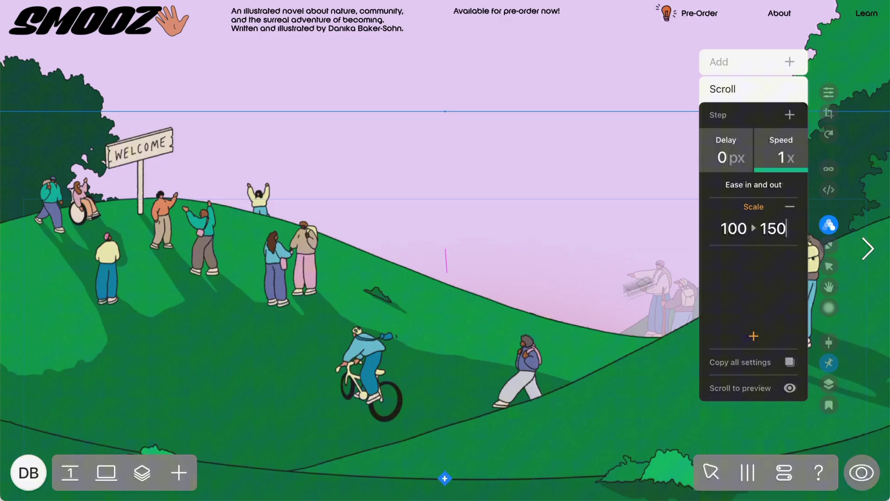
mouse_move(415, 363)
left_mouse_down()
mouse_move(419, 221)
mouse_move(419, 362)
left_mouse_up()
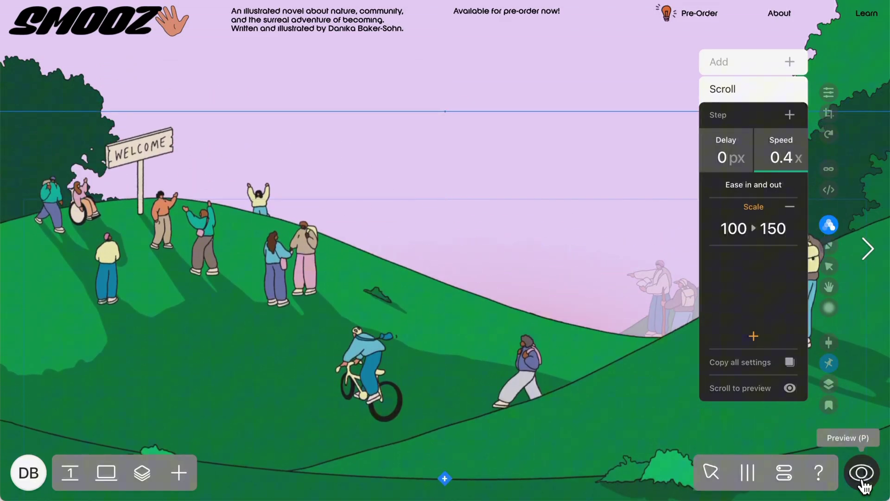
Preview the page, scrolling down and back up to check the scaling of the foreground trees and the field.
left_click(862, 481)
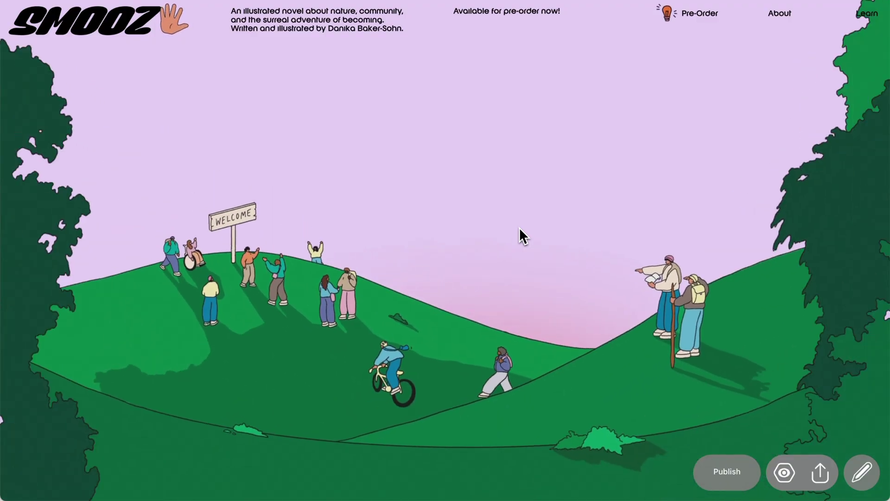
scroll(519, 227, "down", 5)
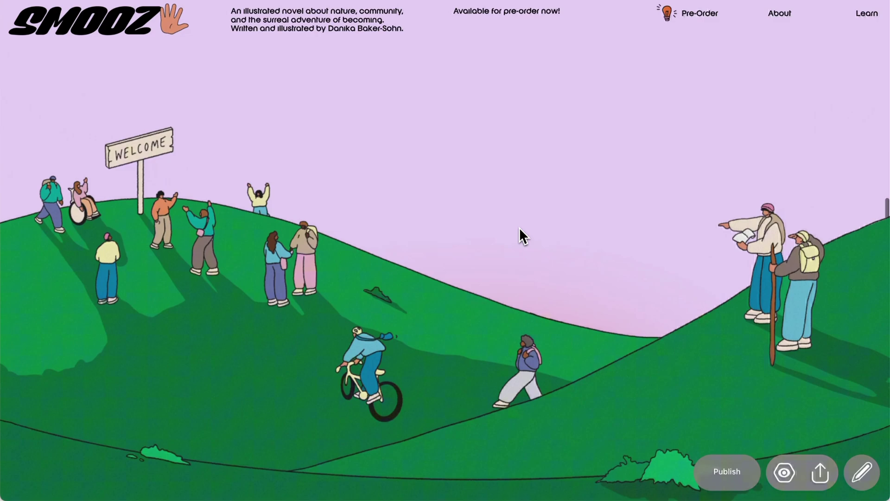
scroll(519, 227, "up", 5)
scroll(519, 228, "up", 3)
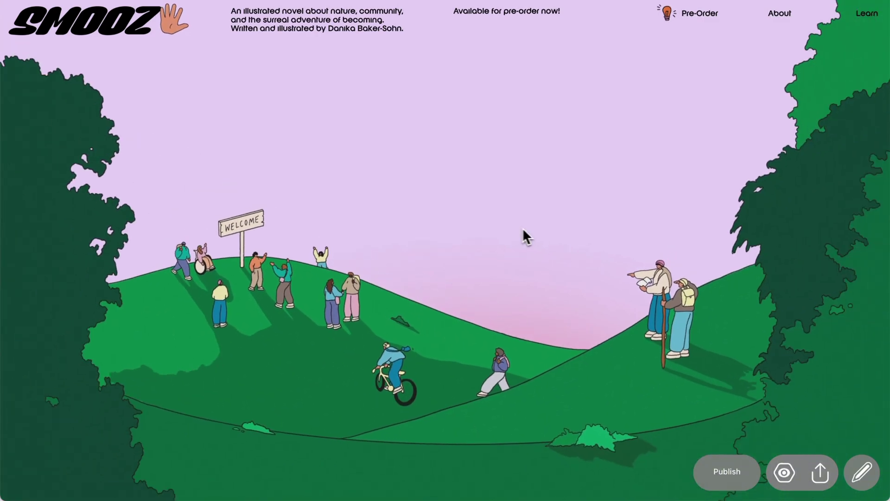
left_click(861, 471)
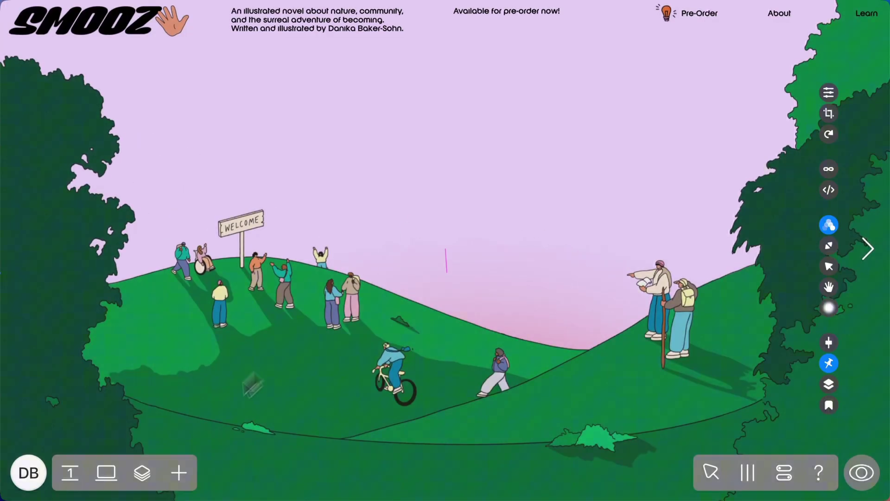
Give the "more trees" picture a scroll animation that scales it from 100 to 140 and moves it up above the hills.
left_click(140, 473)
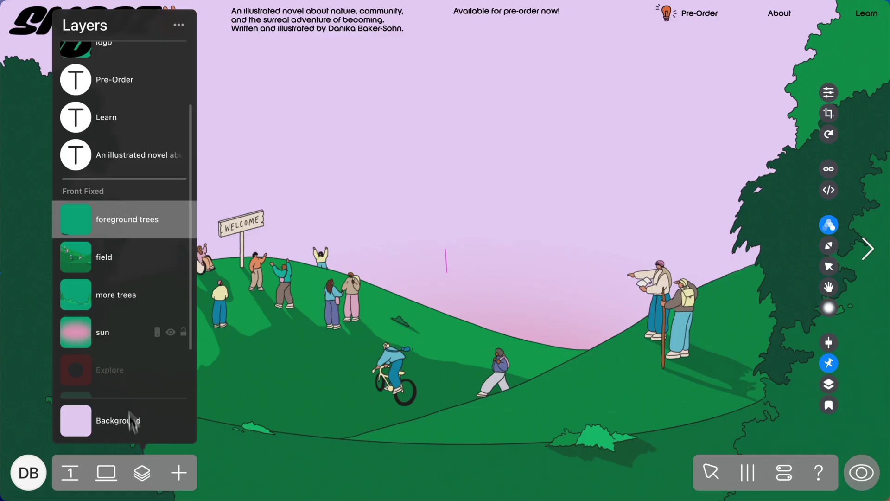
left_click(135, 299)
left_click(828, 225)
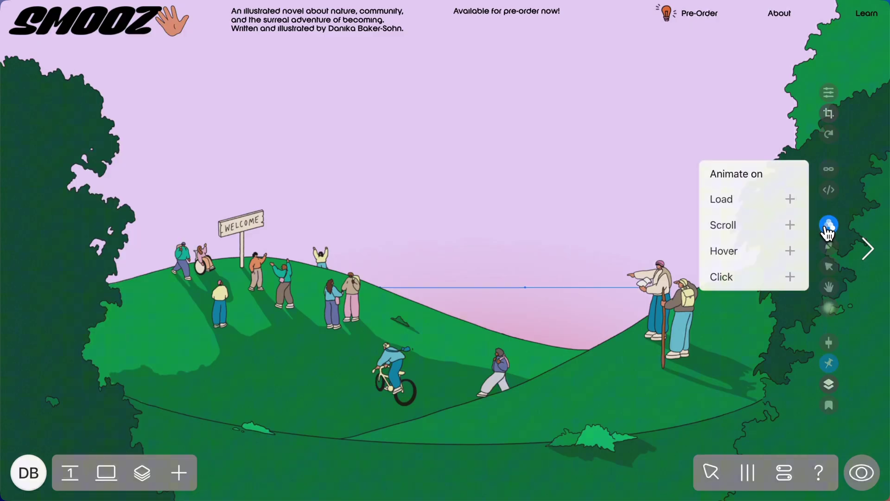
left_click(728, 230)
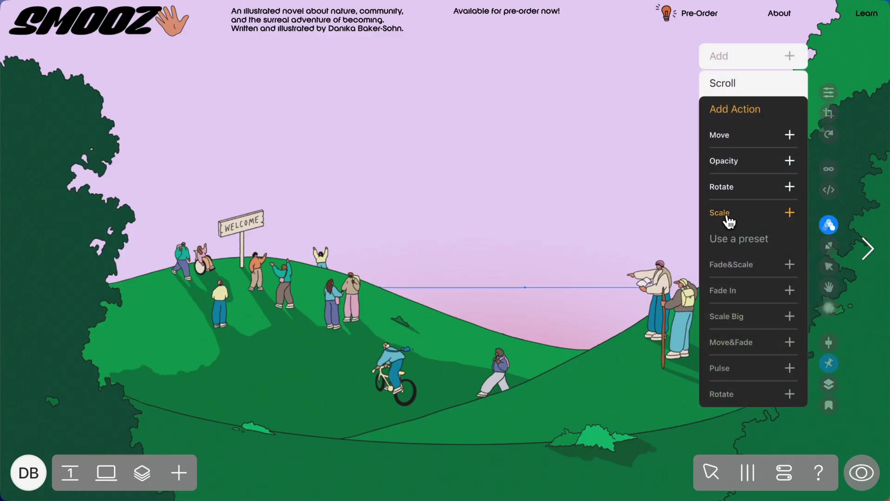
left_click(728, 218)
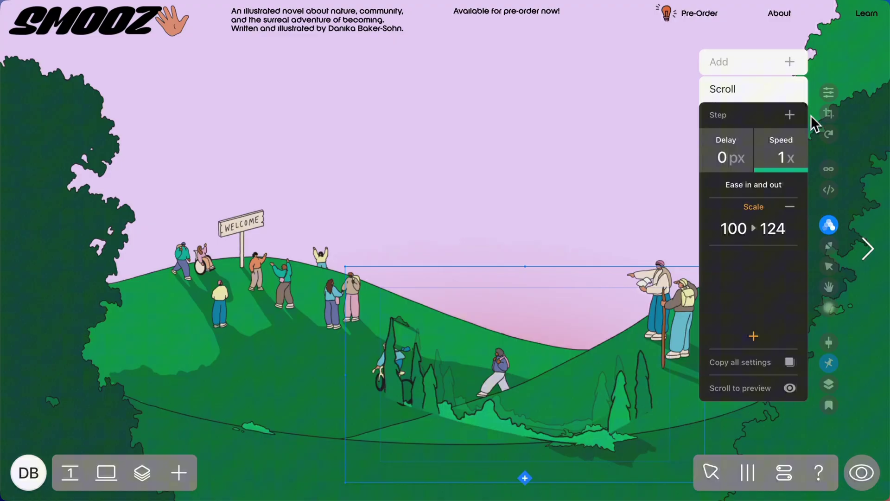
left_click(753, 336)
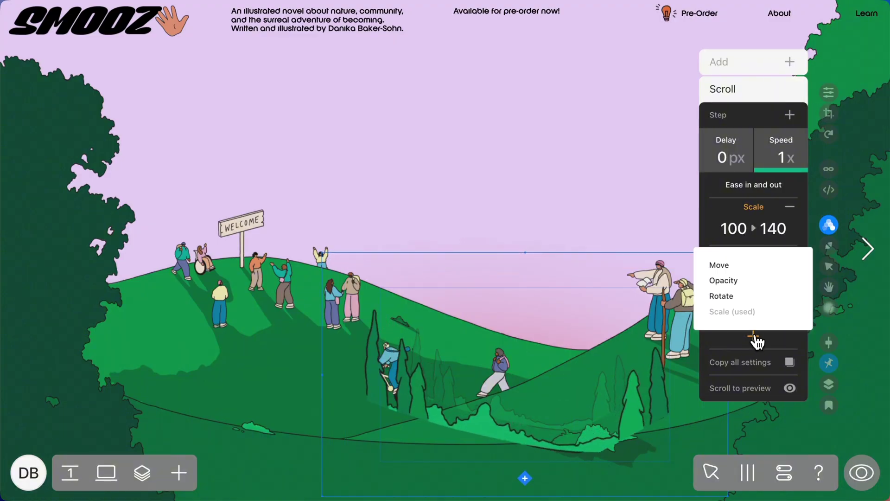
left_click(728, 267)
left_click_drag(539, 421, 530, 308)
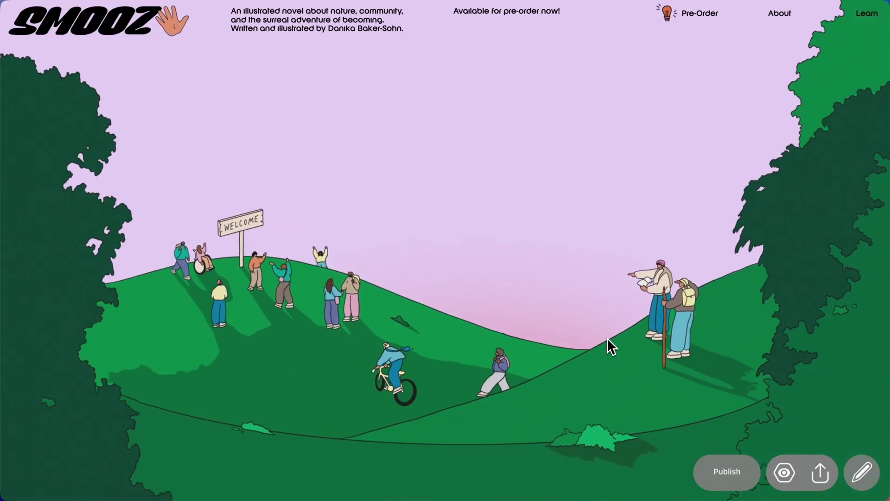
Shift the end position of the "more trees" scroll movement to the right and preview the result.
left_click(867, 481)
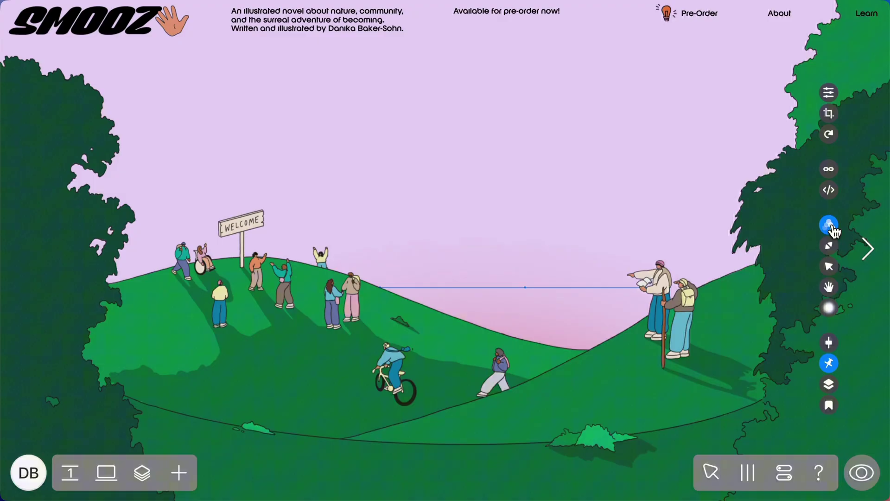
left_click(833, 230)
left_click_drag(386, 283, 453, 287)
left_click(861, 475)
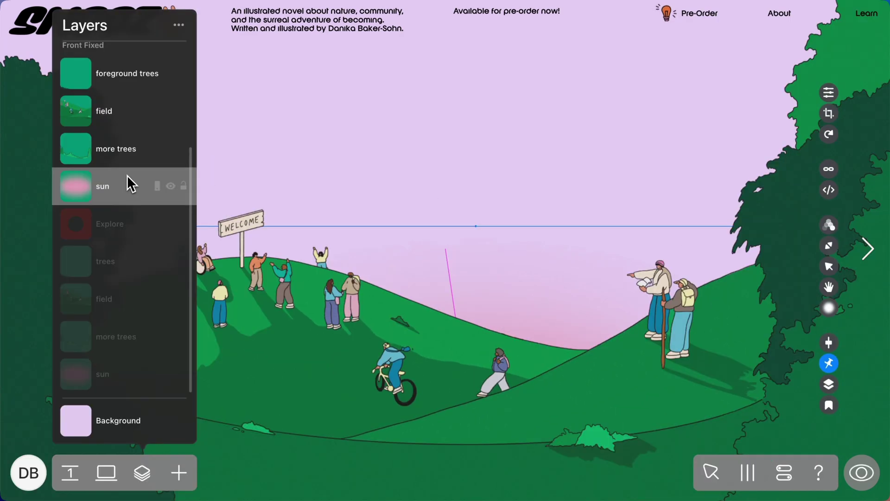
Give the sun picture a scroll animation scaling from 100 to 140 and moving from 0 to -223, and preview it.
left_click(828, 227)
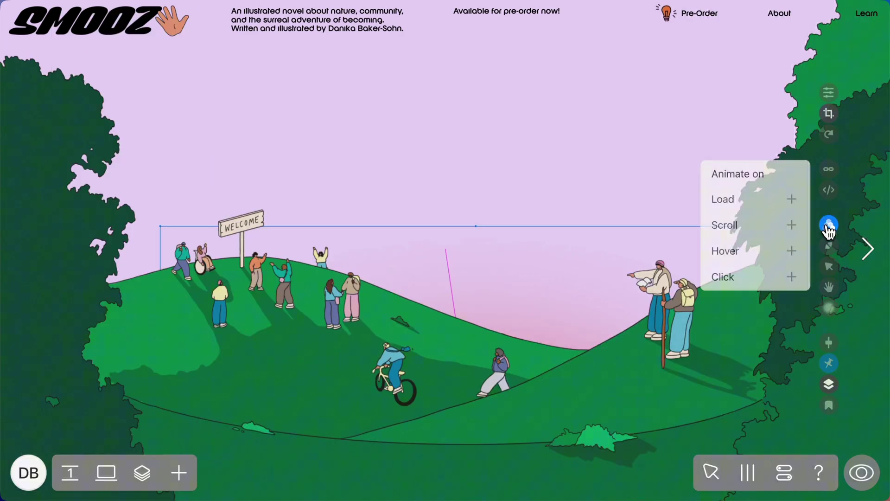
left_click(730, 232)
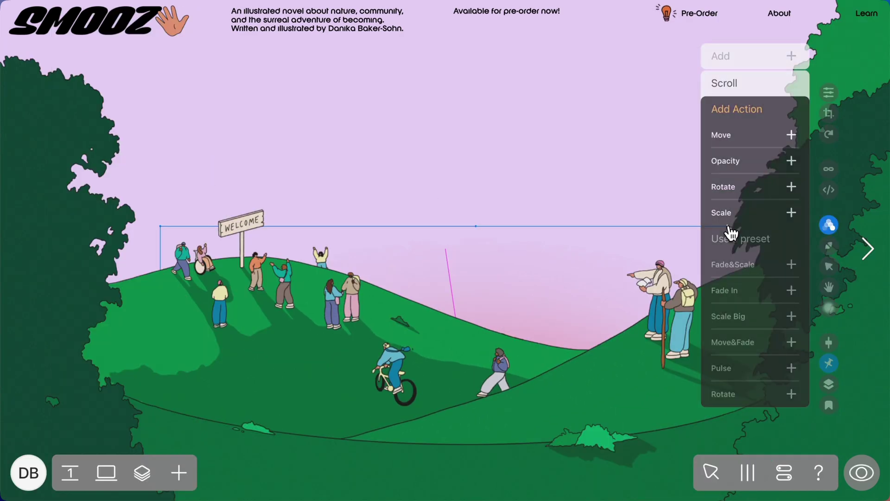
left_click(728, 218)
left_click_drag(792, 129, 806, 69)
left_click_drag(478, 373, 513, 181)
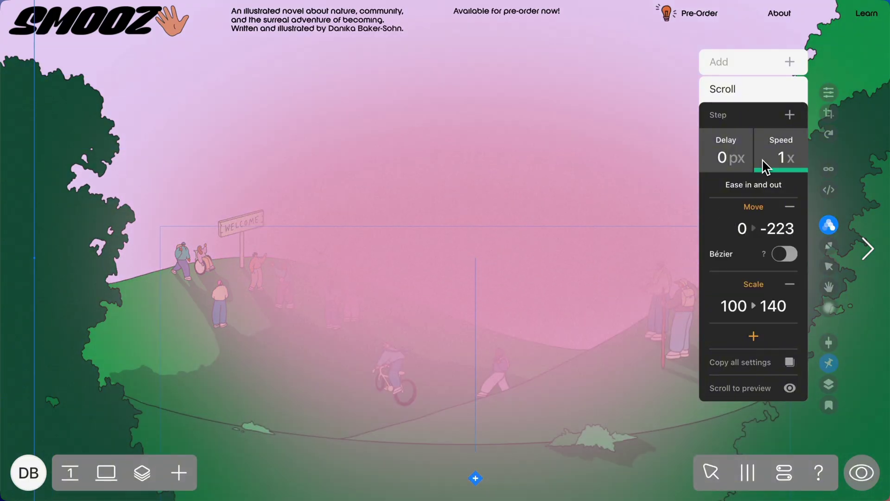
left_click(861, 473)
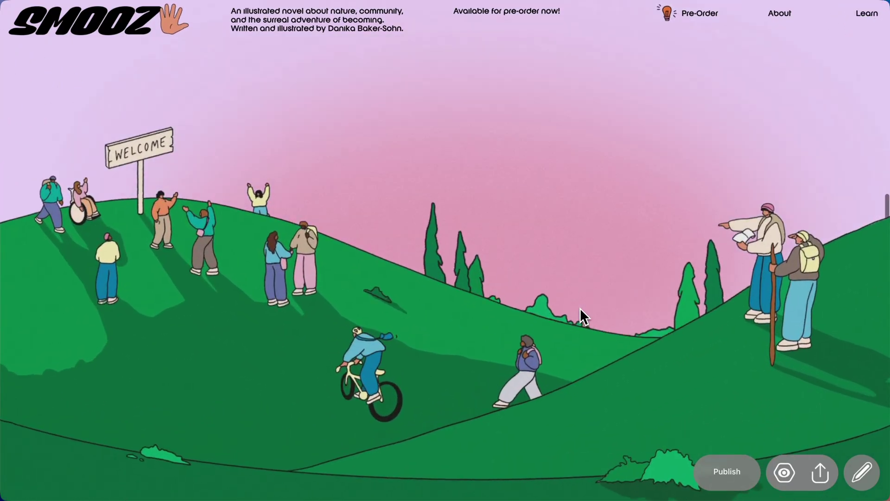
scroll(580, 308, "down", 5)
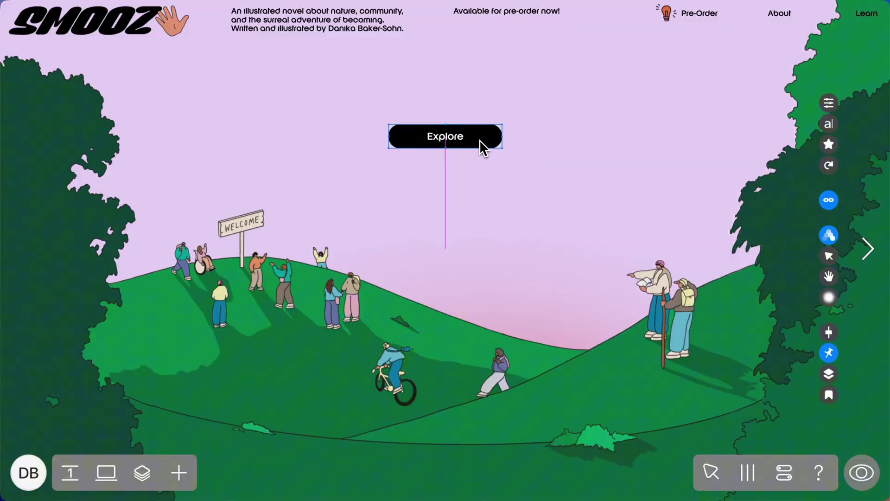
Check the link settings of the Explore button and follow its link in the preview.
left_click(829, 200)
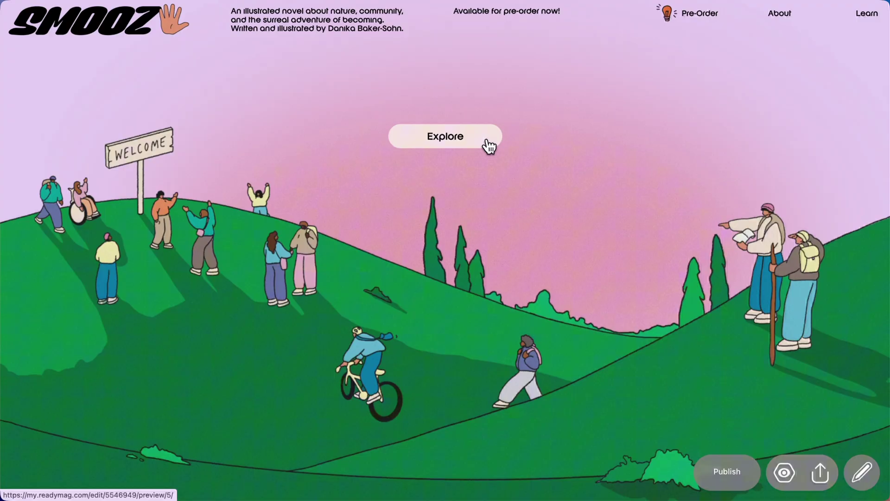
left_click(488, 144)
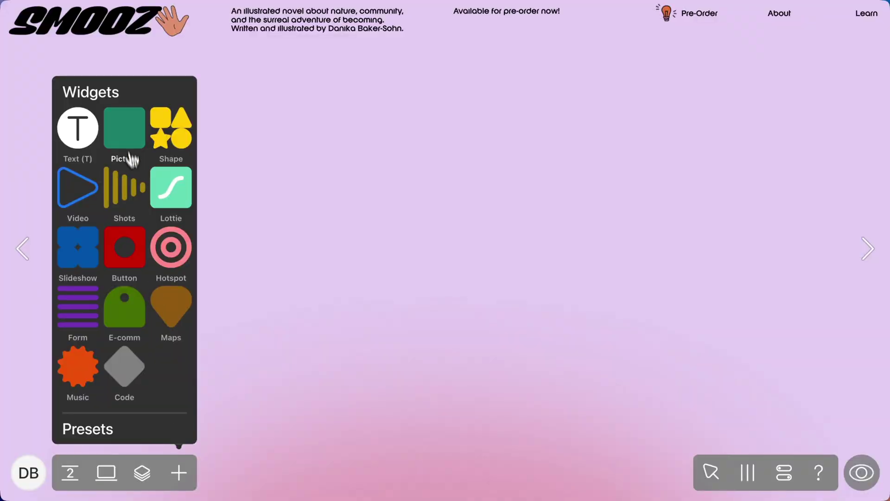
Add the Story Icon.png picture, scale it down and place it in a row with the other two icon pictures.
left_click(125, 136)
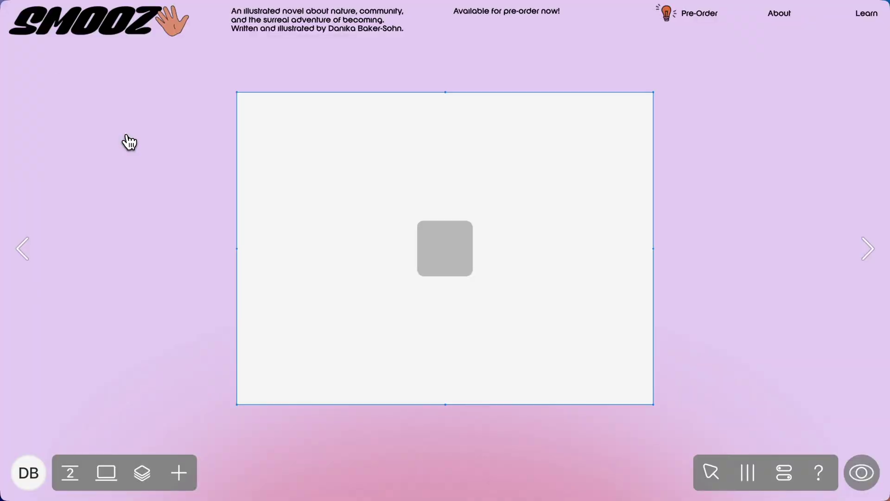
left_click(720, 91)
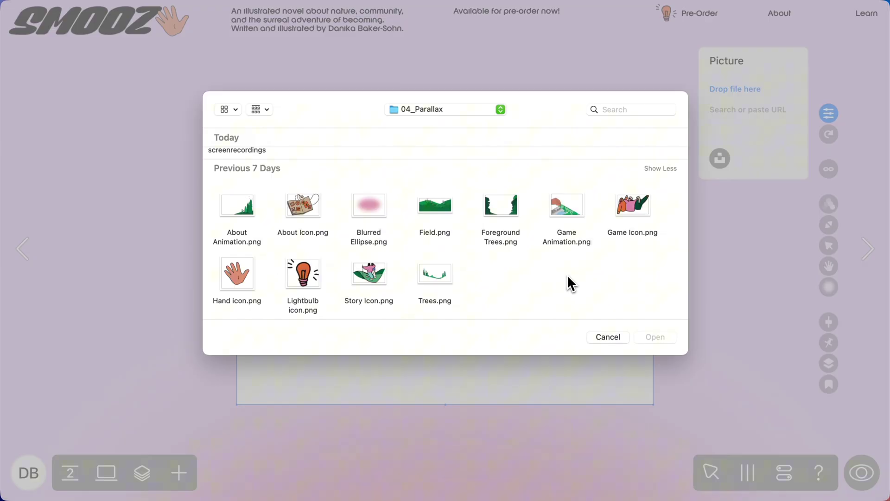
double_click(384, 277)
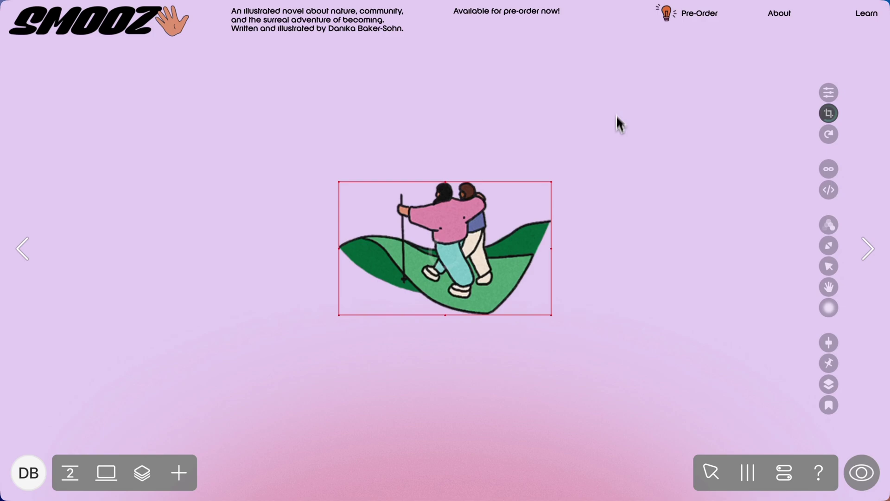
left_click_drag(552, 181, 506, 210)
left_click_drag(269, 259, 570, 259)
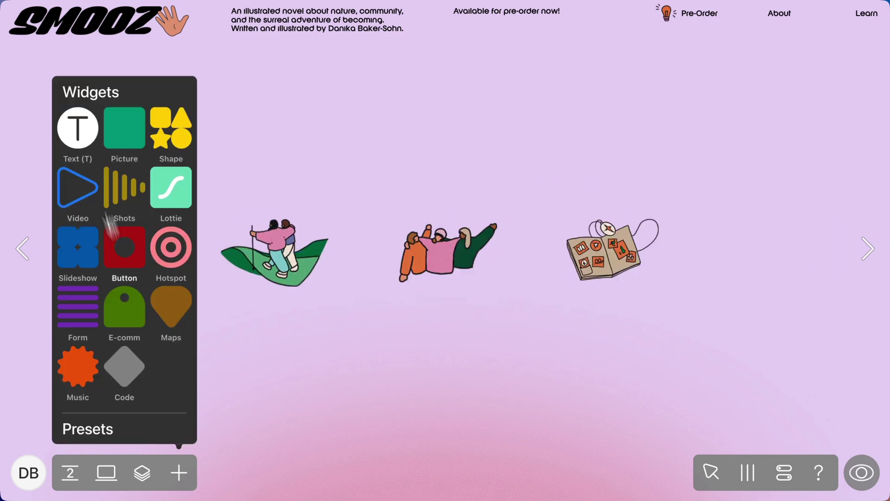
Add the text "THE STORY", narrow its box and place it as a caption beneath the story icon.
left_click(83, 131)
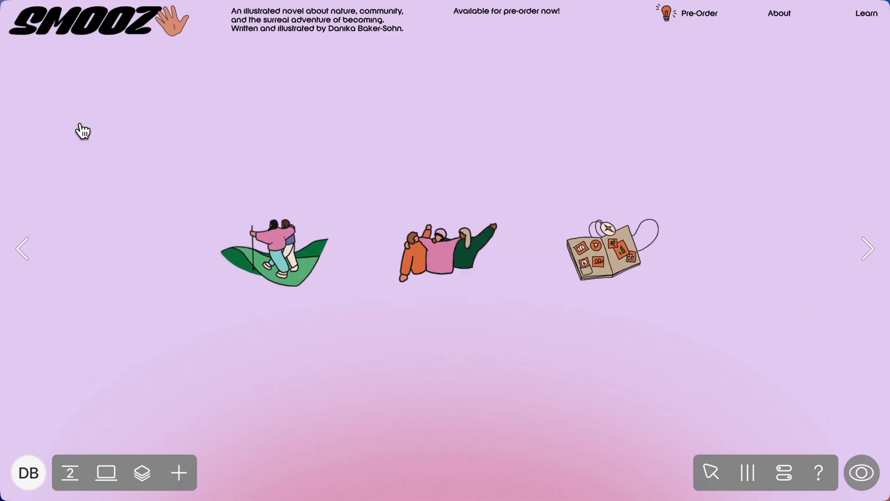
type("THE STORY")
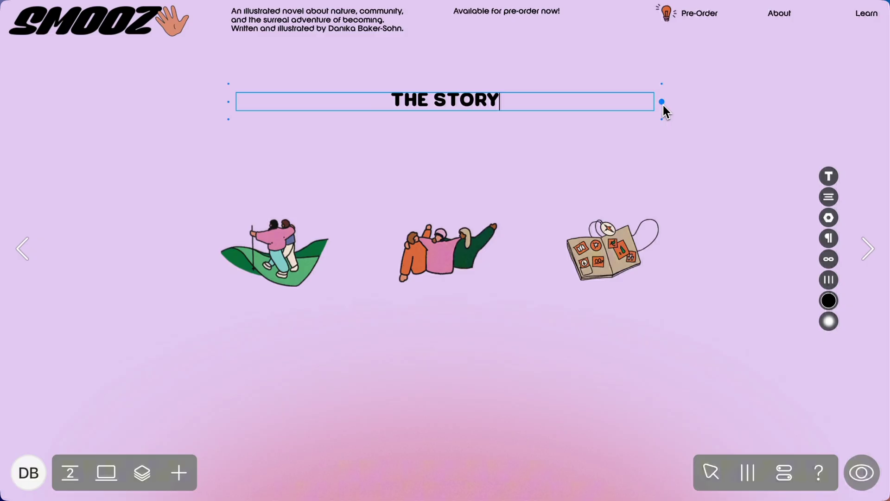
left_click_drag(663, 105, 293, 294)
key("Escape")
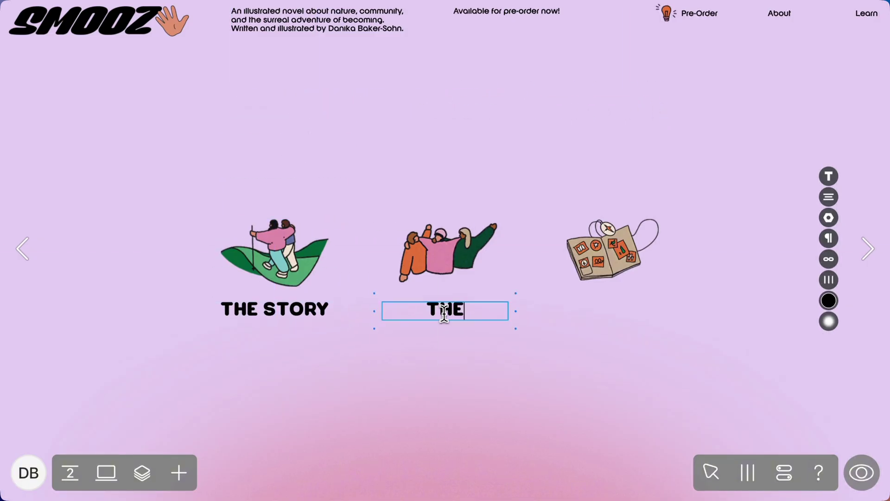
Duplicate the caption beneath the third icon and change its text to "ABOUT".
left_click_drag(446, 309, 604, 311)
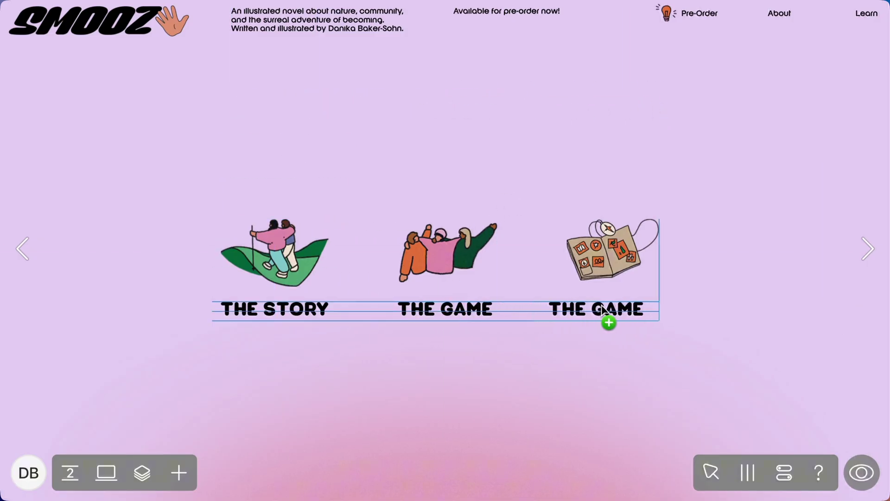
double_click(610, 309)
type("ABOUT")
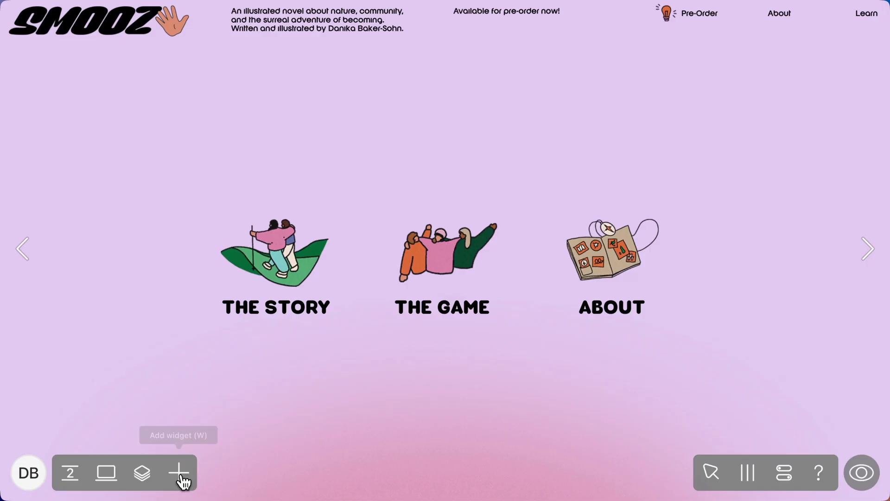
Add a new picture widget containing Foreground Trees.png.
left_click(179, 473)
left_click(140, 137)
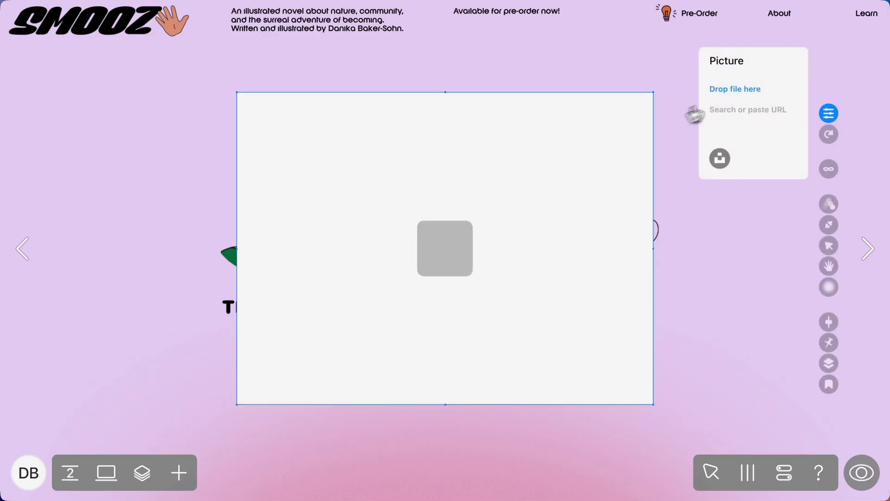
left_click(735, 89)
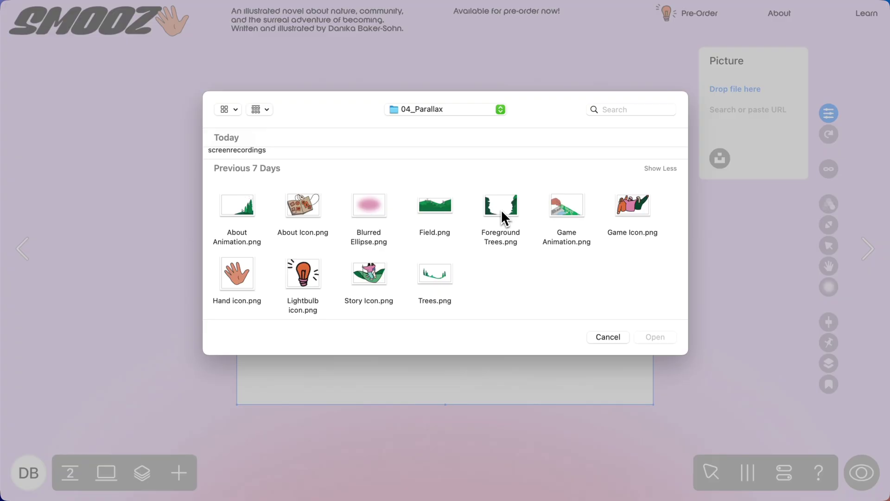
left_click(501, 208)
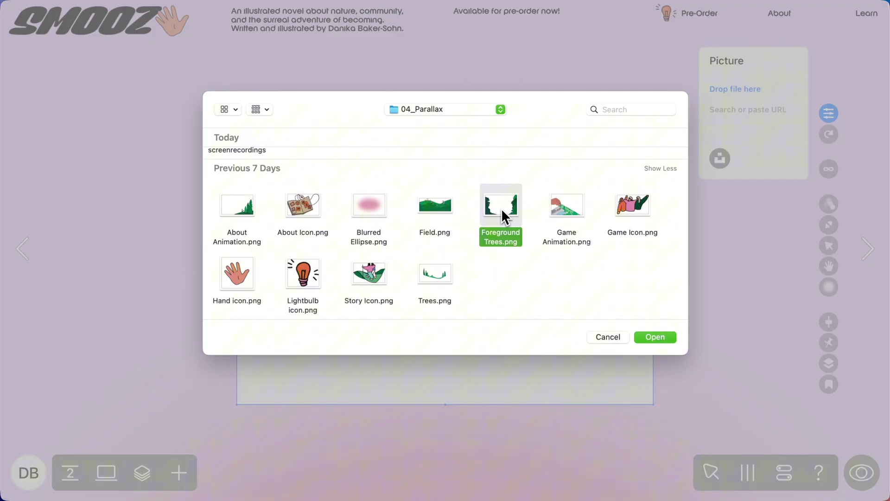
double_click(501, 207)
Crop the trees picture to its left half, then duplicate it and shift the copy's crop to the right half.
left_click_drag(653, 249, 431, 255)
left_click_drag(256, 203, 482, 211)
double_click(573, 226)
left_click_drag(574, 226, 350, 218)
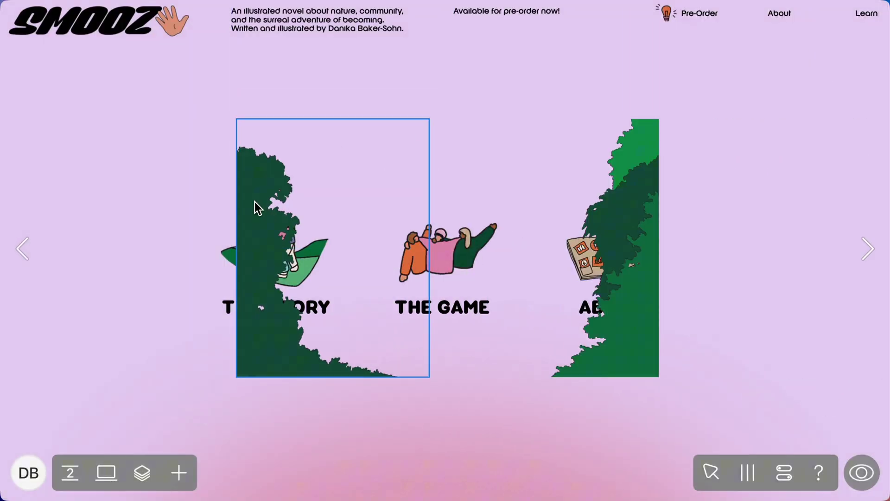
left_click_drag(255, 202, 356, 206)
Enlarge both tree pictures to page height and move them outward to opposite sides of the page.
left_click_drag(660, 121, 869, 49)
left_click_drag(213, 114, 24, 112)
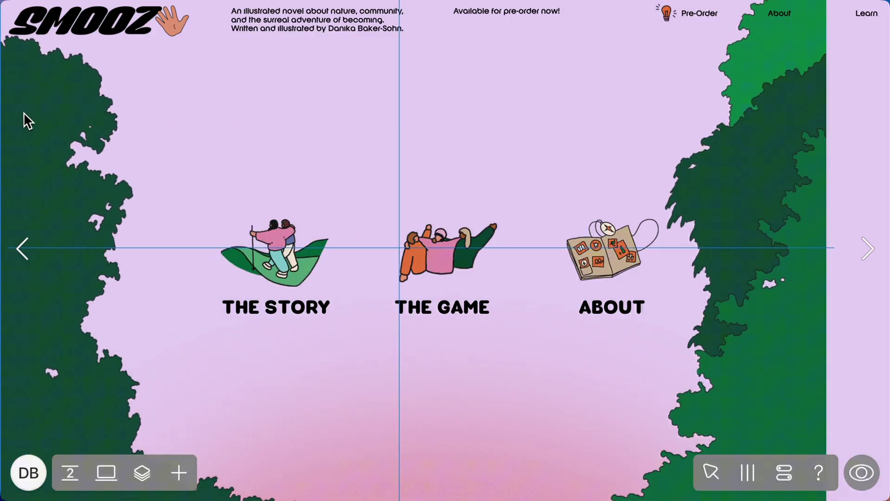
left_click_drag(746, 120, 821, 125)
left_click_drag(248, 126, 28, 131)
left_click_drag(545, 85, 745, 83)
Give the "trees 1" picture a hover animation that moves it 280 horizontally into the page.
left_click(142, 473)
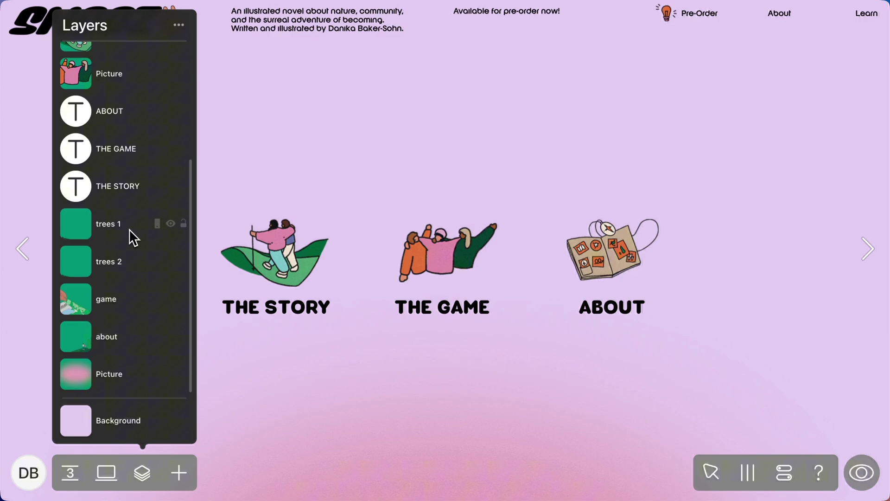
left_click(130, 229)
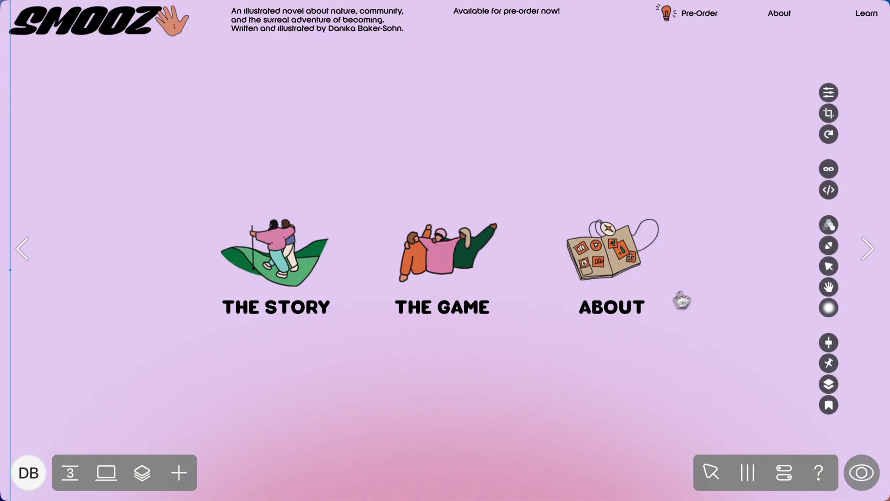
left_click(829, 226)
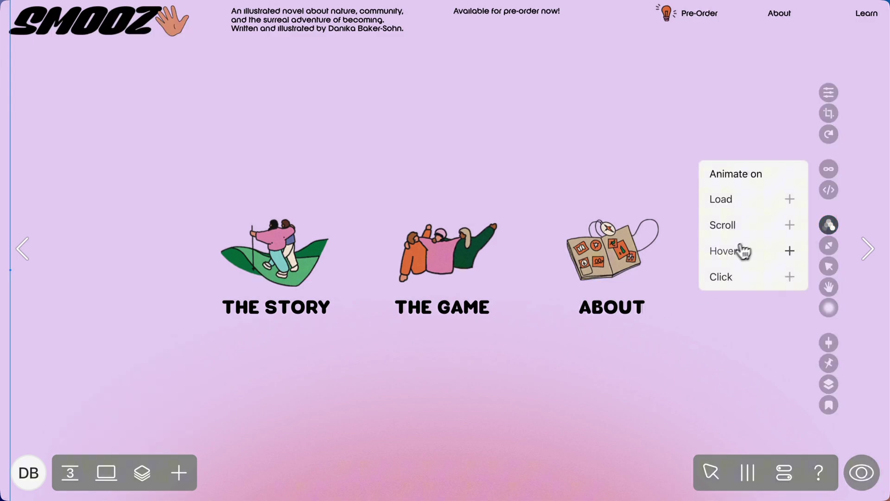
left_click(731, 256)
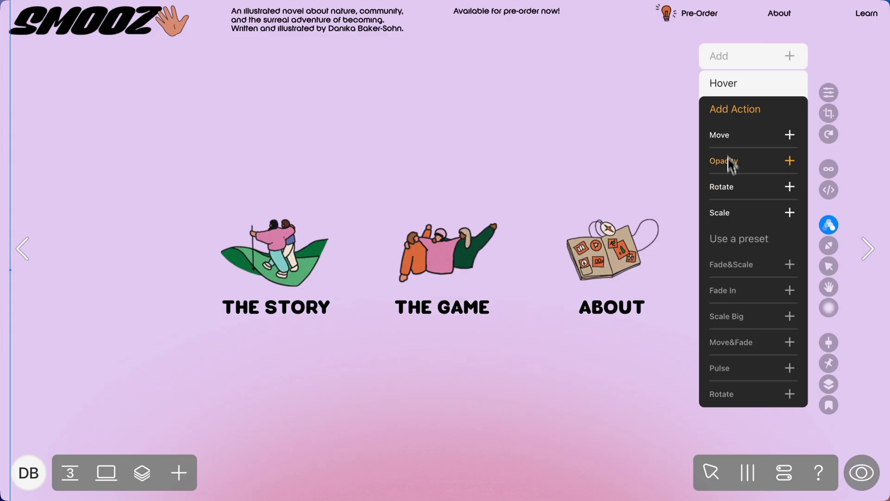
left_click(728, 139)
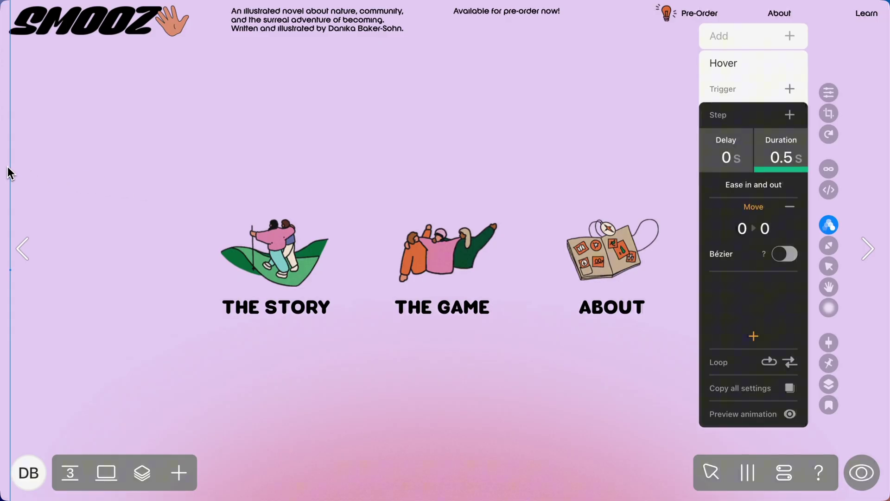
left_click_drag(9, 173, 236, 178)
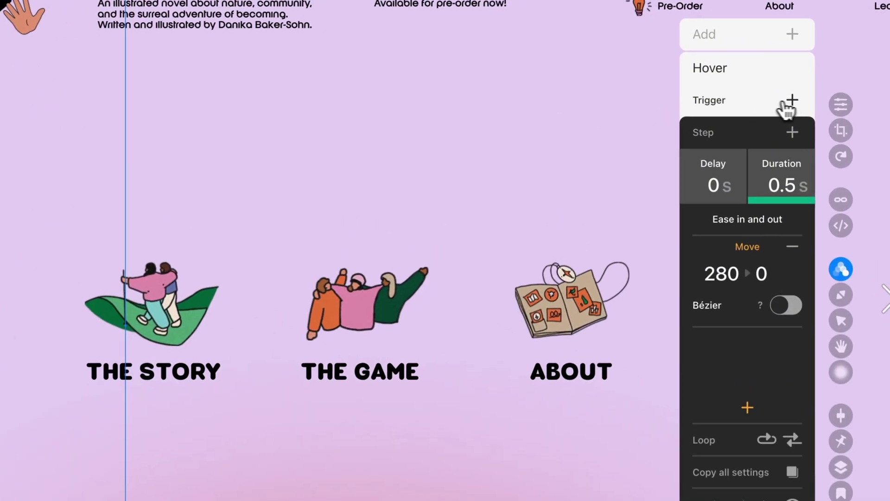
Set the story icon as the trigger of the "trees 1" hover animation and preview it.
left_click(789, 89)
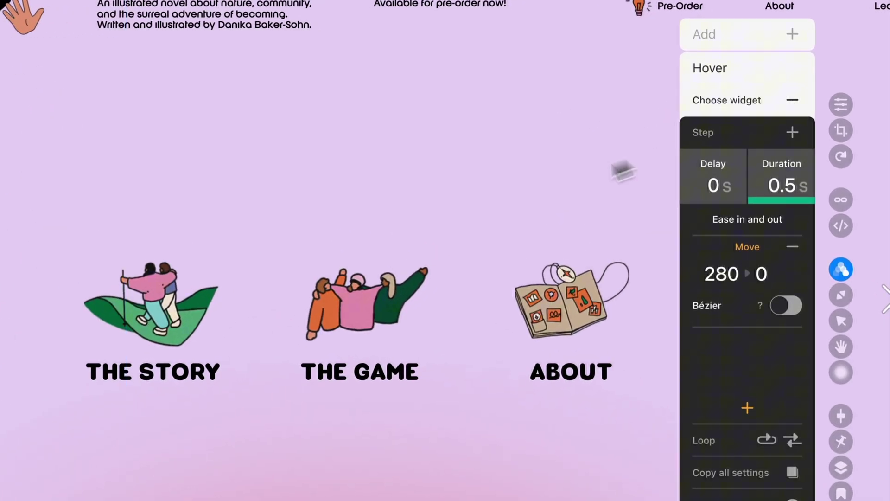
left_click(173, 316)
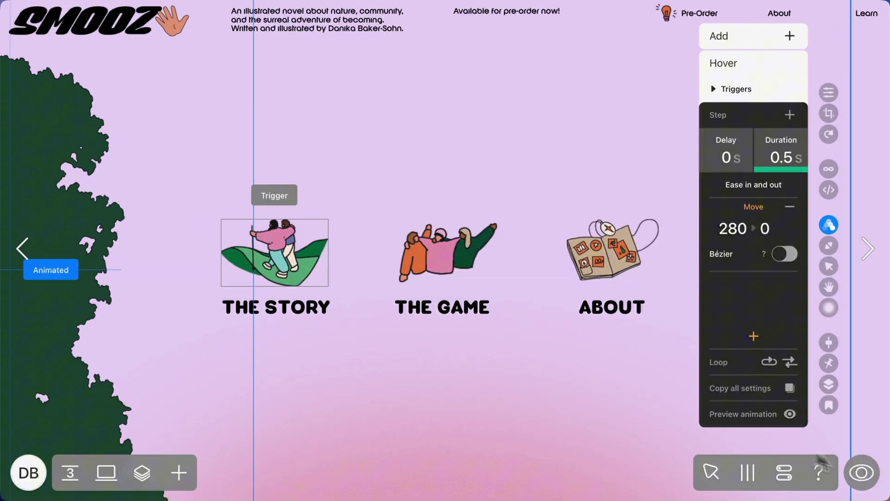
left_click(861, 472)
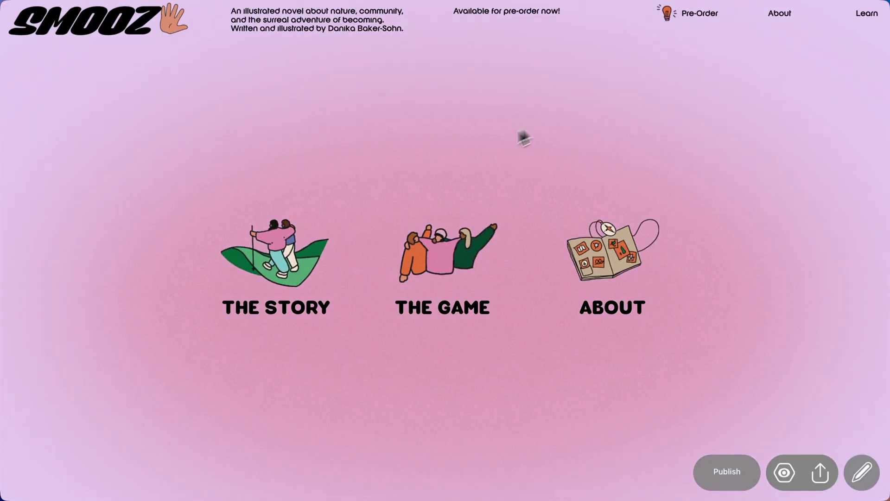
mouse_move(287, 262)
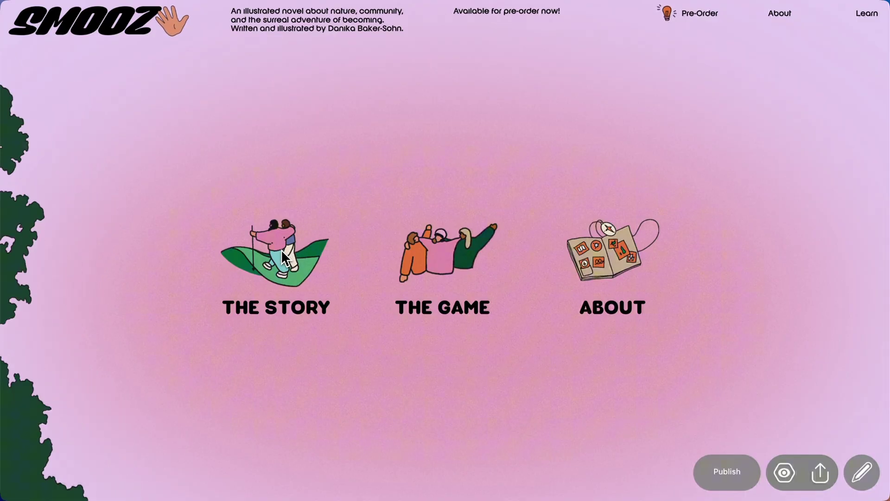
left_click(862, 472)
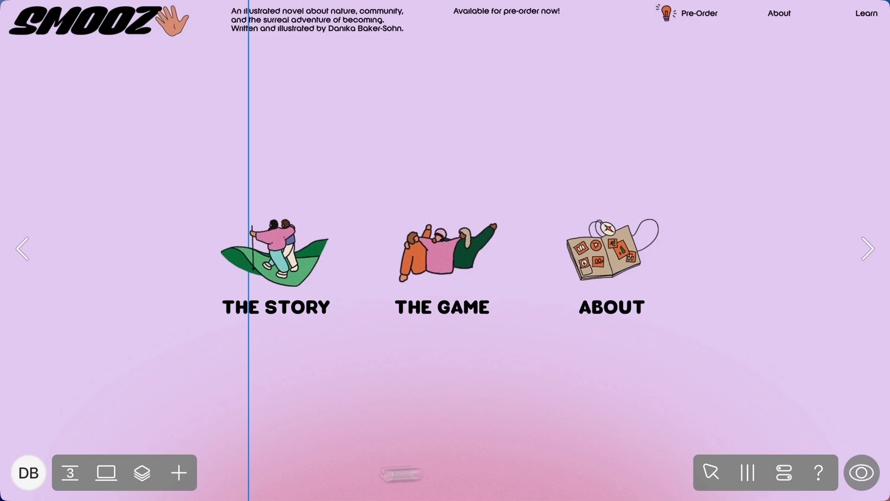
Reorder the "trees 1" layer to sit beneath the "THE STORY" text and preview the story icon's hover effect.
left_click(150, 474)
scroll(133, 325, "down", 6)
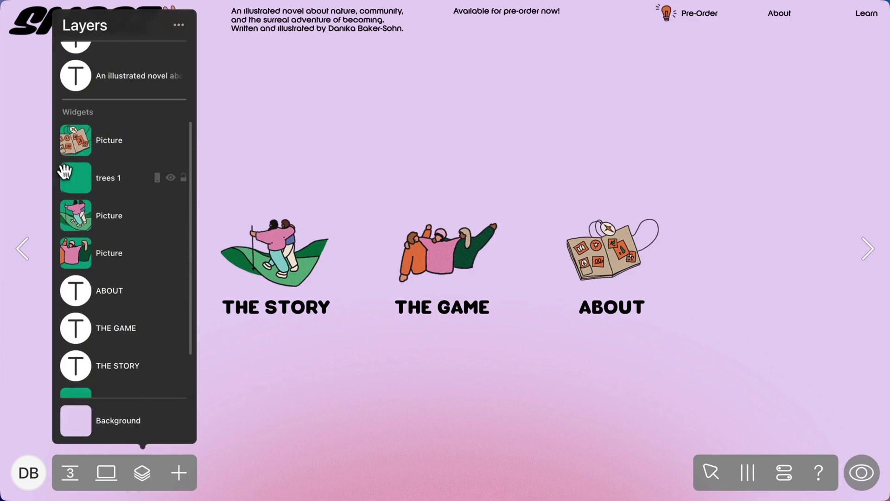
left_click_drag(79, 179, 70, 283)
left_click(241, 268)
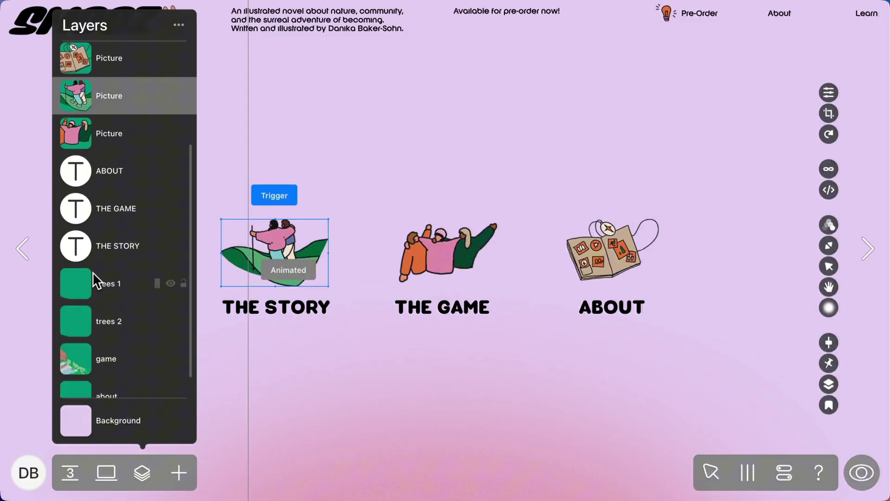
left_click(860, 472)
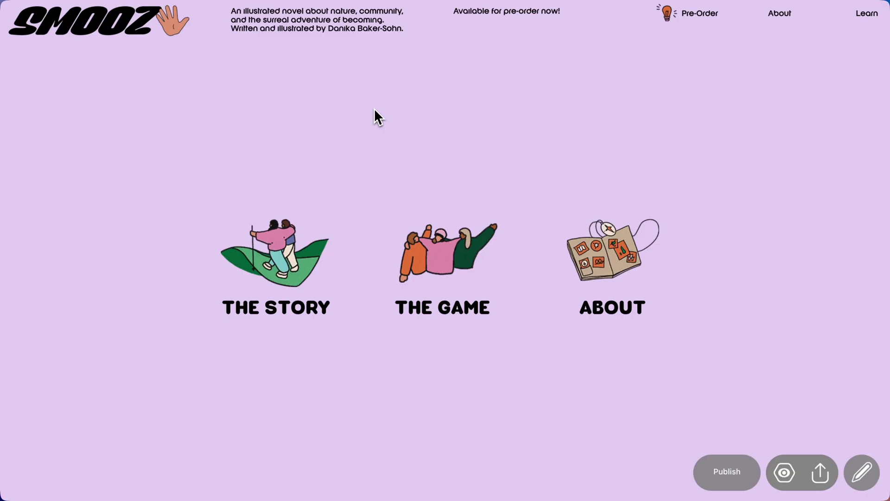
mouse_move(291, 250)
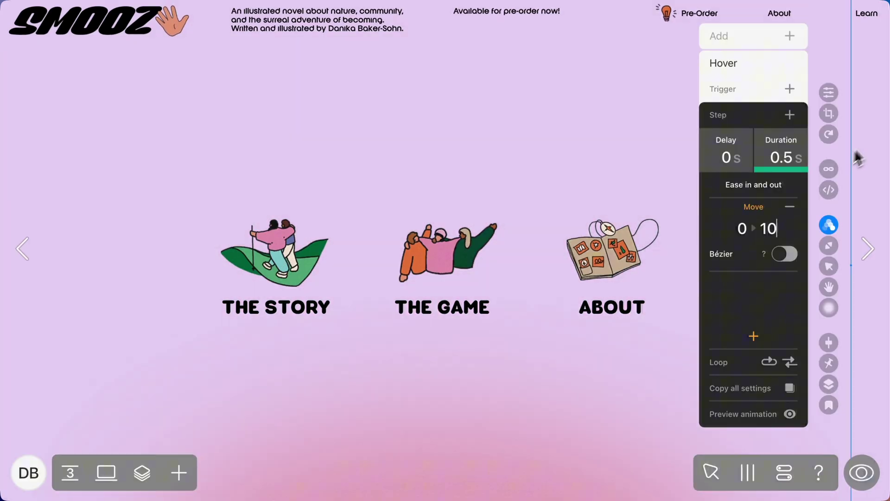
Set the "trees 2" hover movement to -213 horizontally with a 0.1 s delay, triggered by the story icon.
left_click_drag(854, 154, 760, 65)
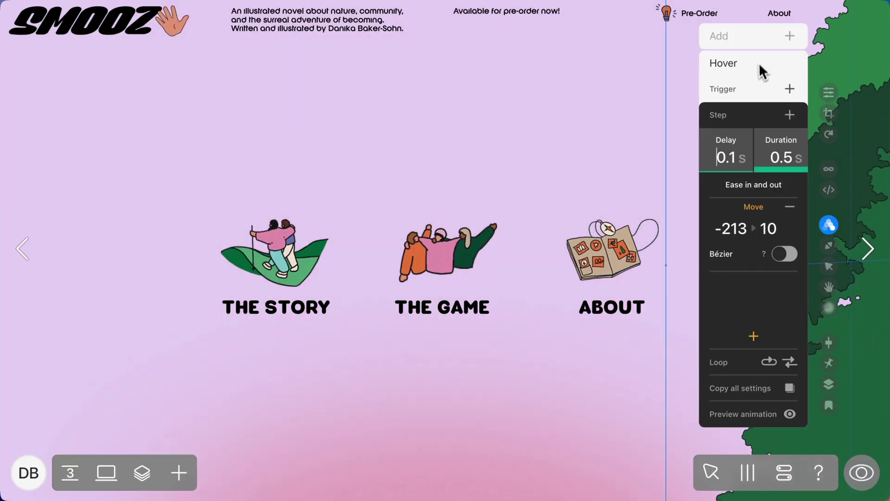
left_click(768, 94)
left_click(324, 251)
key("super+r")
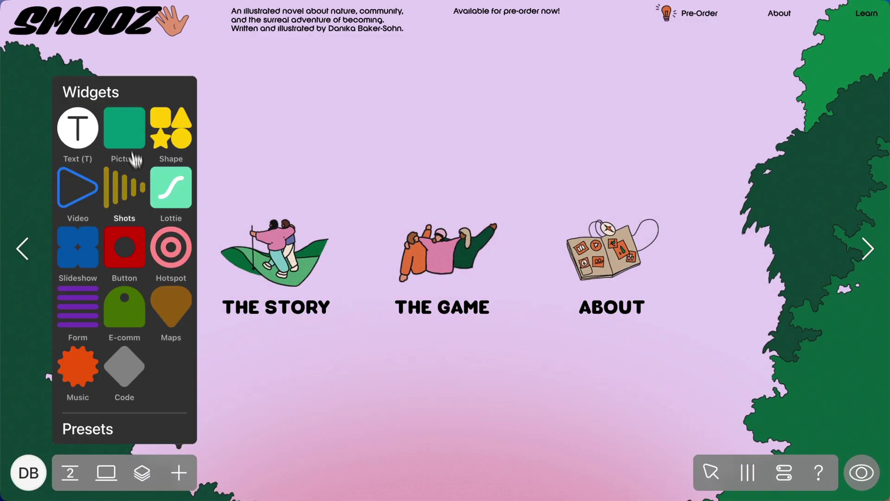
Add the Game Animation.png picture and place it near the page's lower-left corner, below the left trees.
left_click(124, 135)
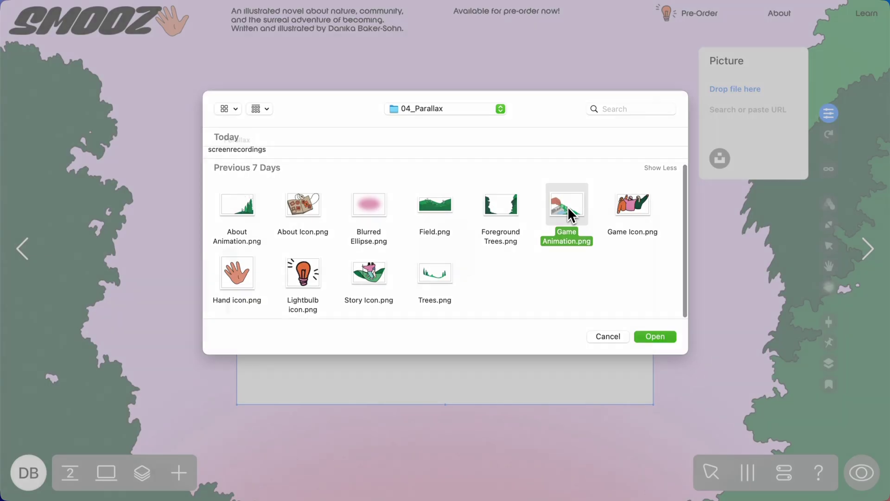
double_click(570, 212)
left_click_drag(354, 92, 56, 371)
key("super+minus")
key("super+minus")
key("super+minus")
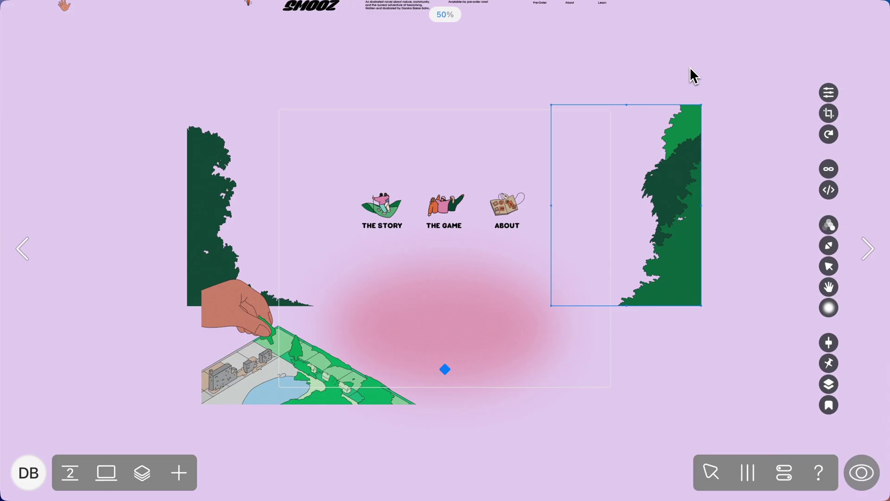
Set the Game Animation picture's hover movement to -375 vertically, triggered by the game icon.
key("super+plus")
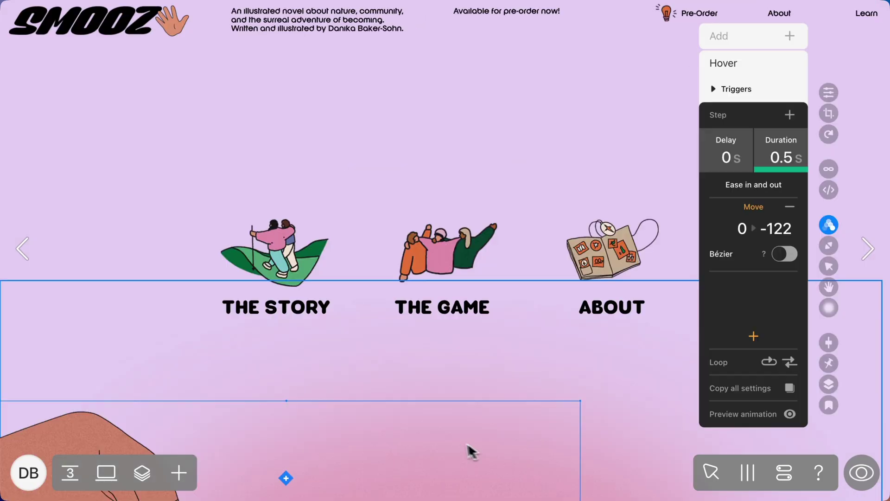
left_click_drag(468, 446, 476, 230)
left_click(791, 90)
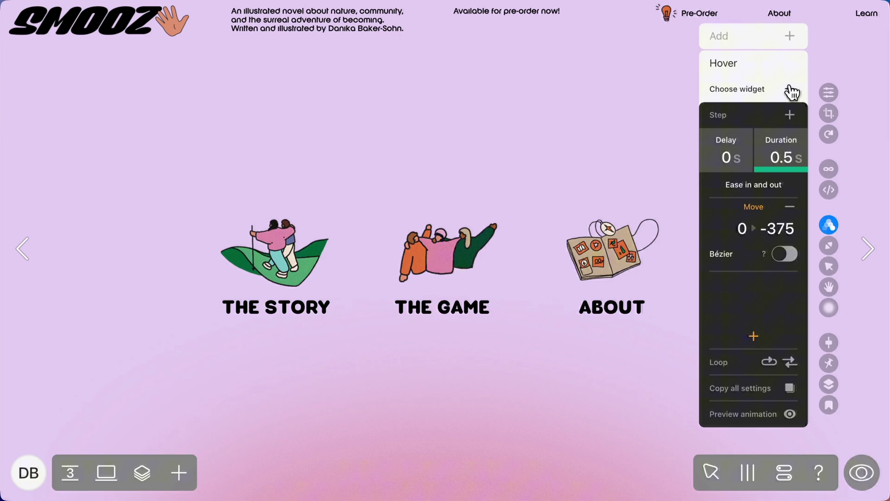
left_click(457, 255)
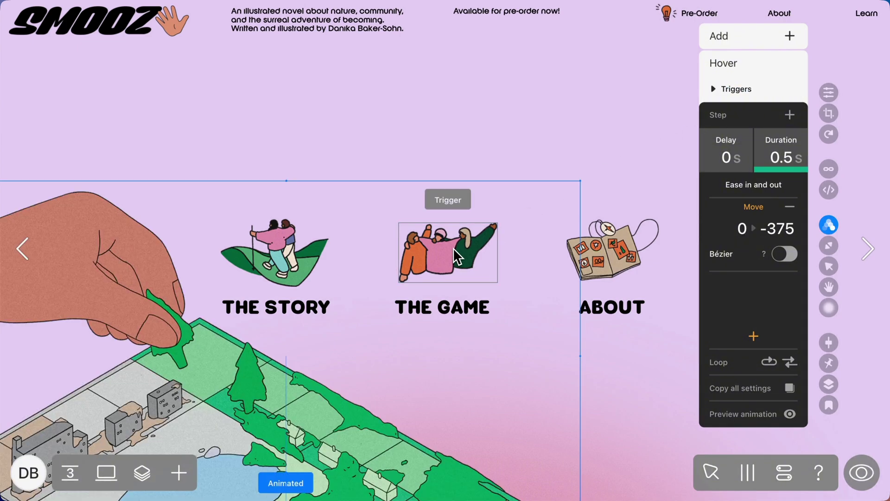
Set the "about" layer's hover movement to start from -565 horizontally, triggered by the about icon.
left_click(116, 342)
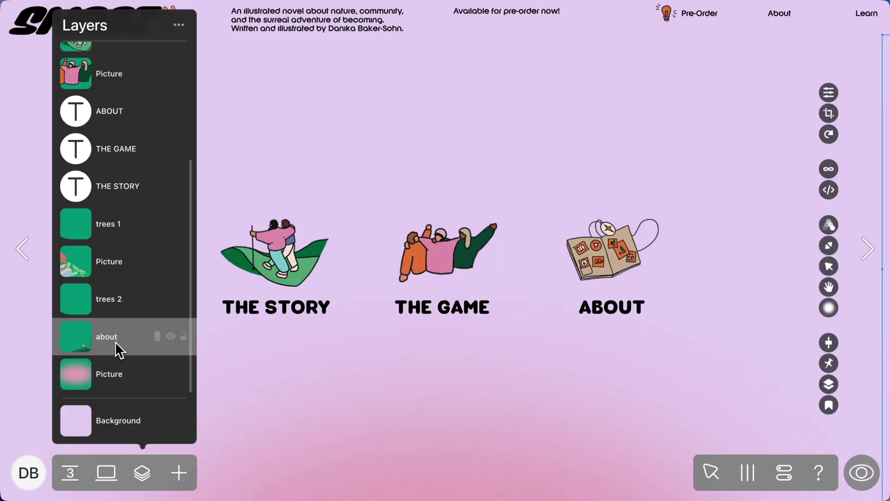
left_click(119, 350)
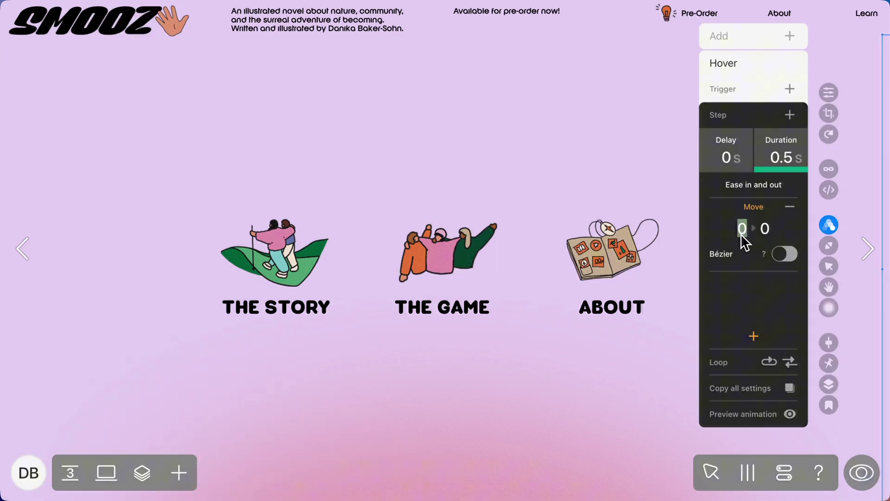
type("565")
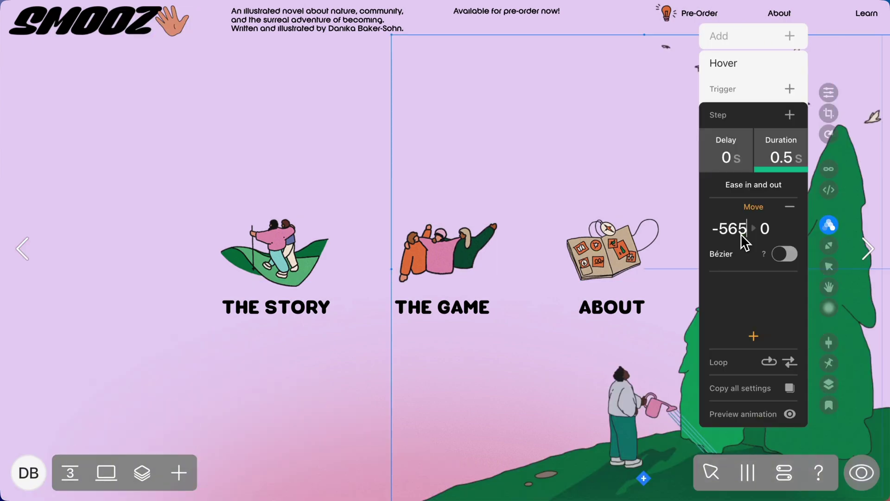
left_click(748, 90)
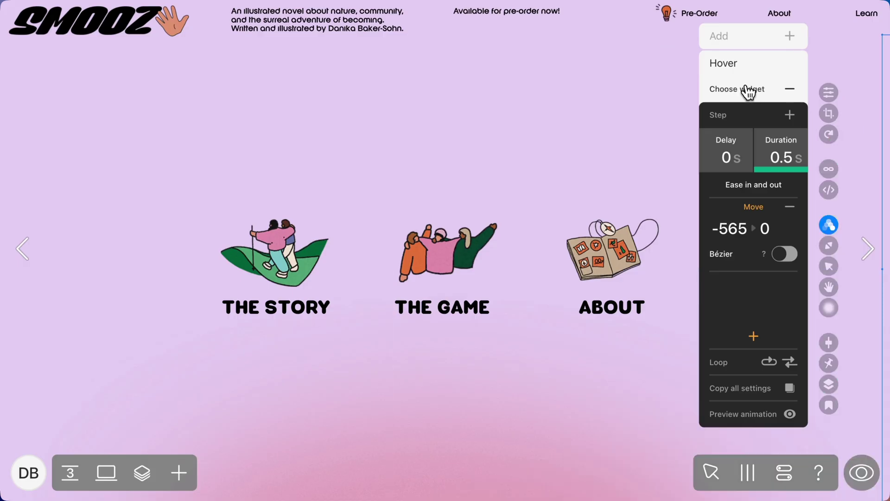
left_click(620, 241)
Preview the page and check the hover effects of the about and game icons.
left_click(863, 476)
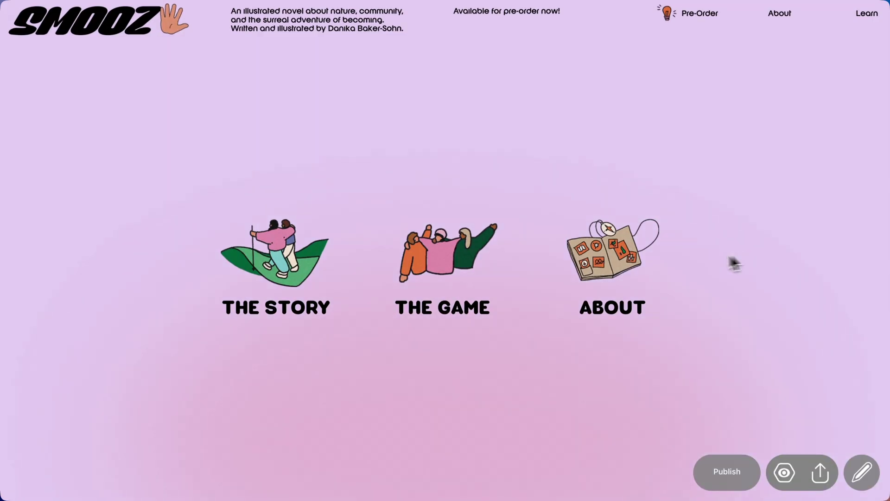
mouse_move(627, 264)
mouse_move(463, 241)
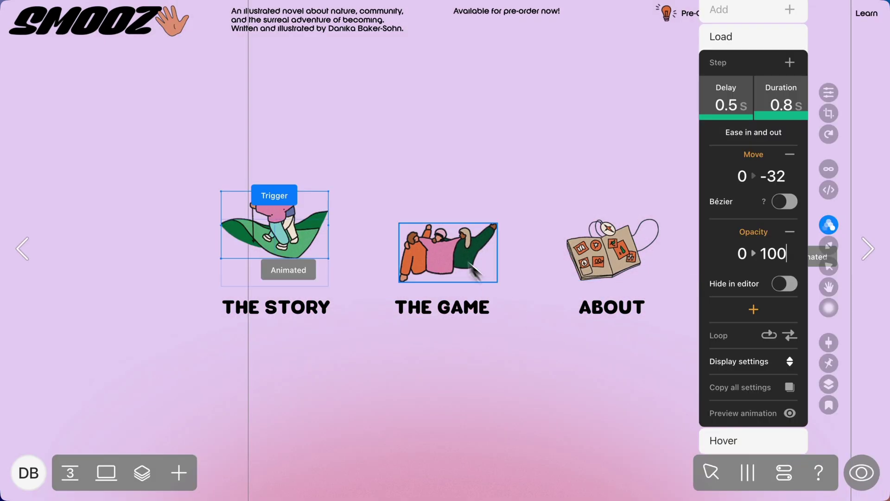
Give the icons and their labels a load animation with 0.5 s delay, 0.8 s duration, -32 move and 0 to 100 opacity.
left_click(442, 238)
left_click(598, 252)
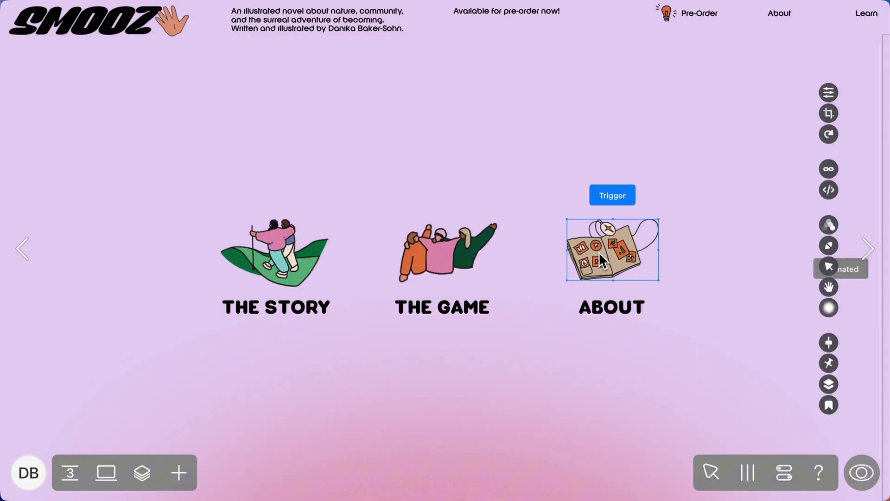
left_click(301, 315)
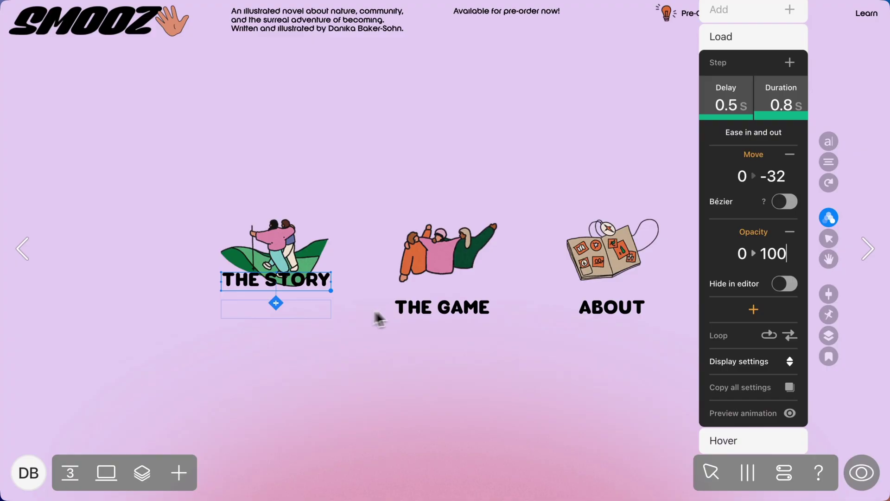
left_click(403, 312)
left_click(591, 317)
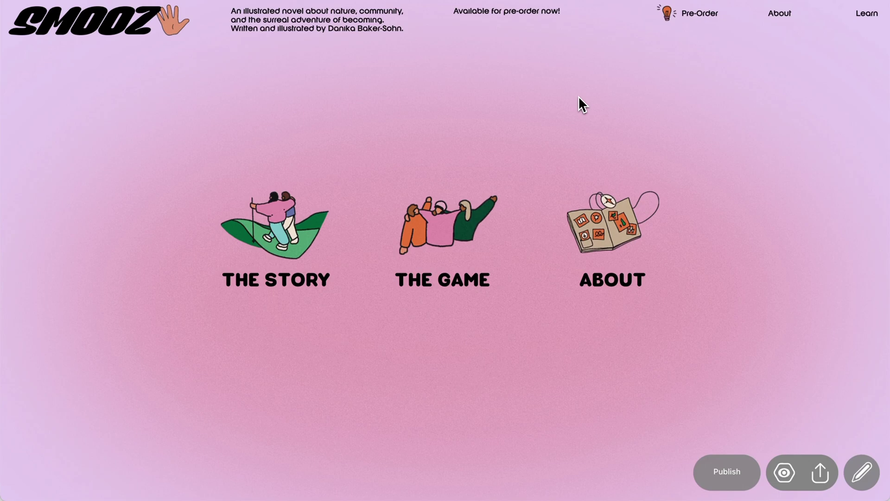
Return to the home page through the SMOOZ logo in the preview and check the parallax scroll of the landscape.
left_click(141, 39)
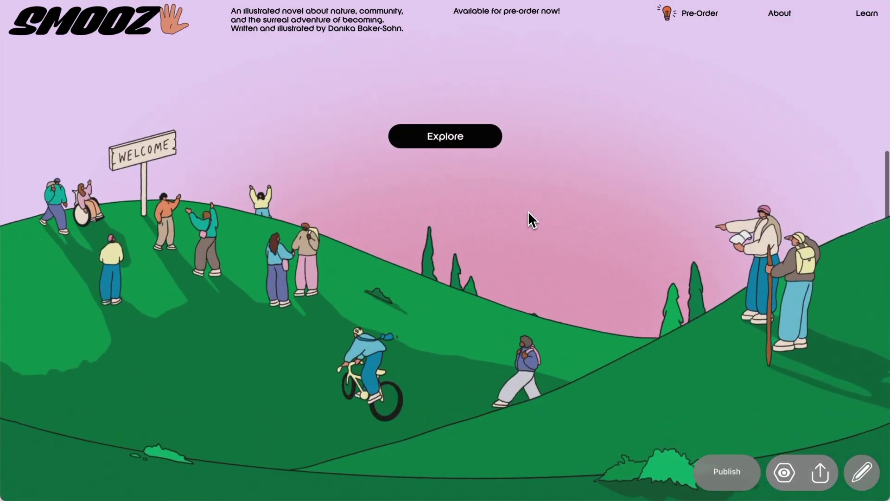
scroll(527, 210, "up", 5)
scroll(527, 211, "down", 5)
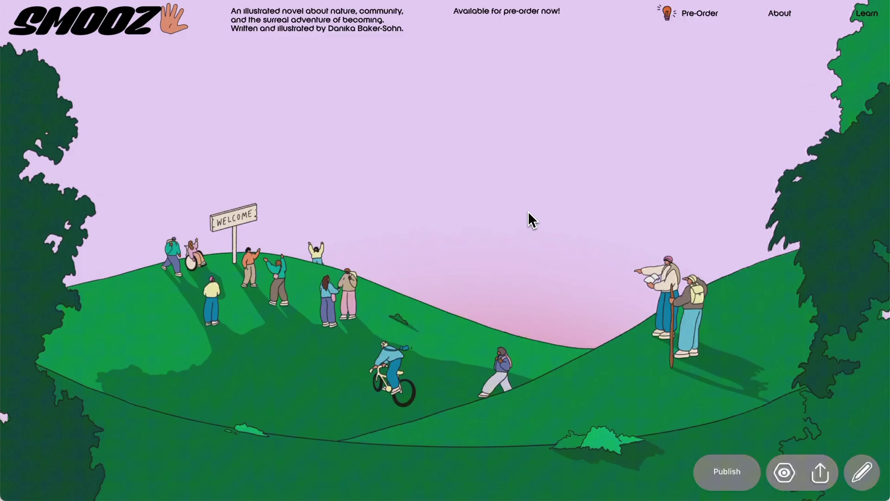